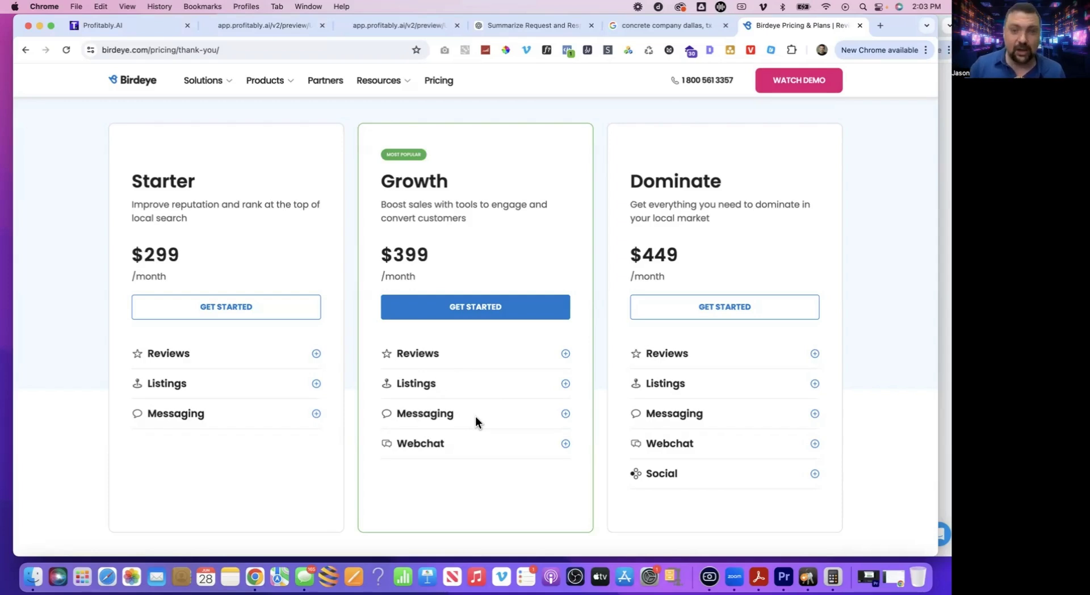
# Expand the Growth plan's Webchat details, then switch to the KW real-estate demo preview
pyautogui.click(566, 443)
pyautogui.scroll(-1, 474, 444)
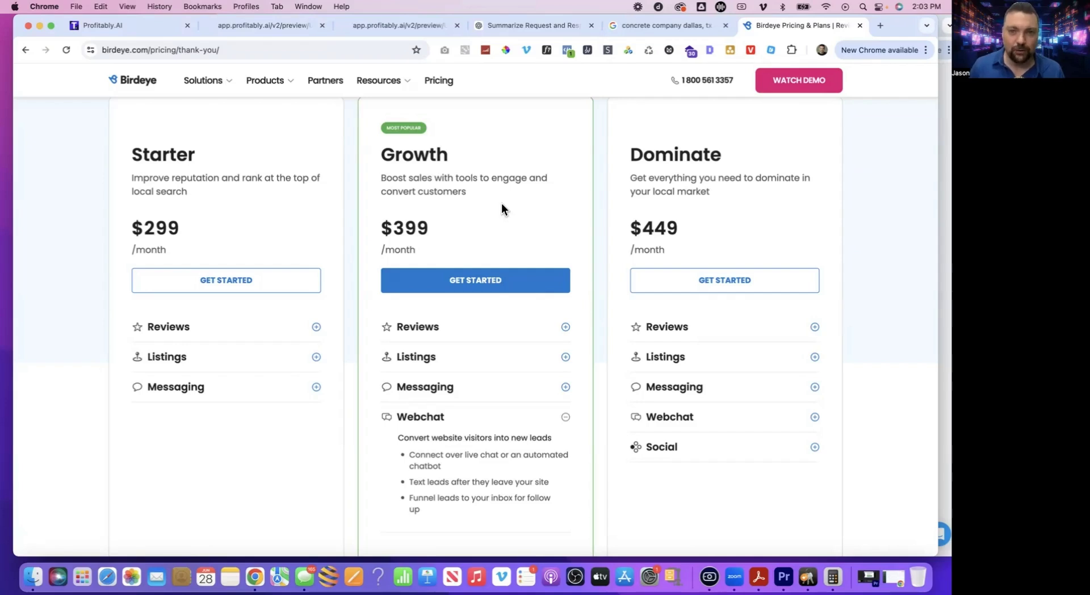
pyautogui.press('super+3')
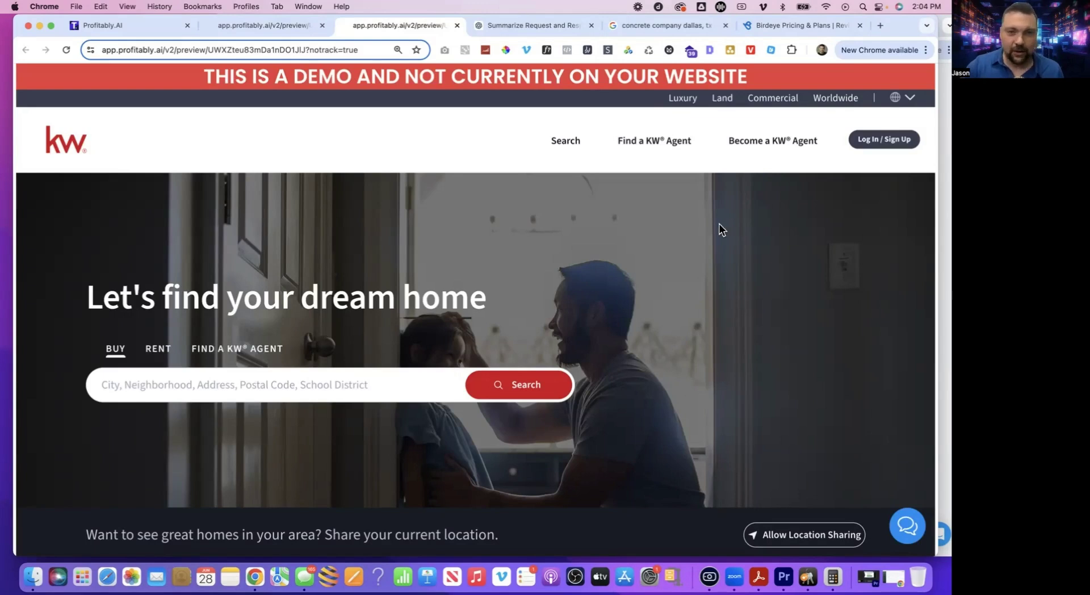
pyautogui.click(907, 527)
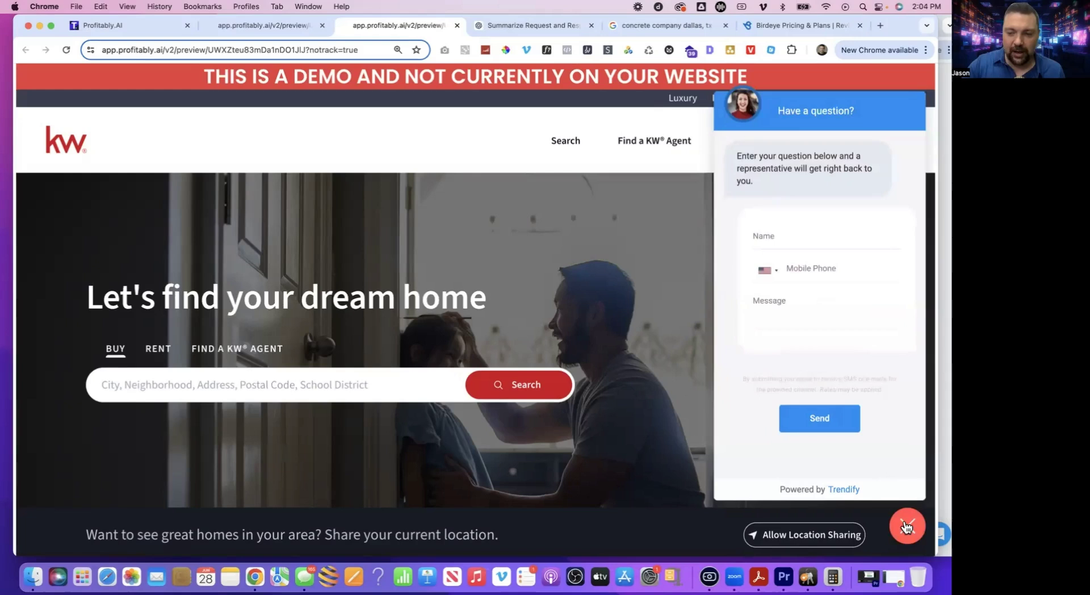
pyautogui.click(907, 527)
pyautogui.click(907, 526)
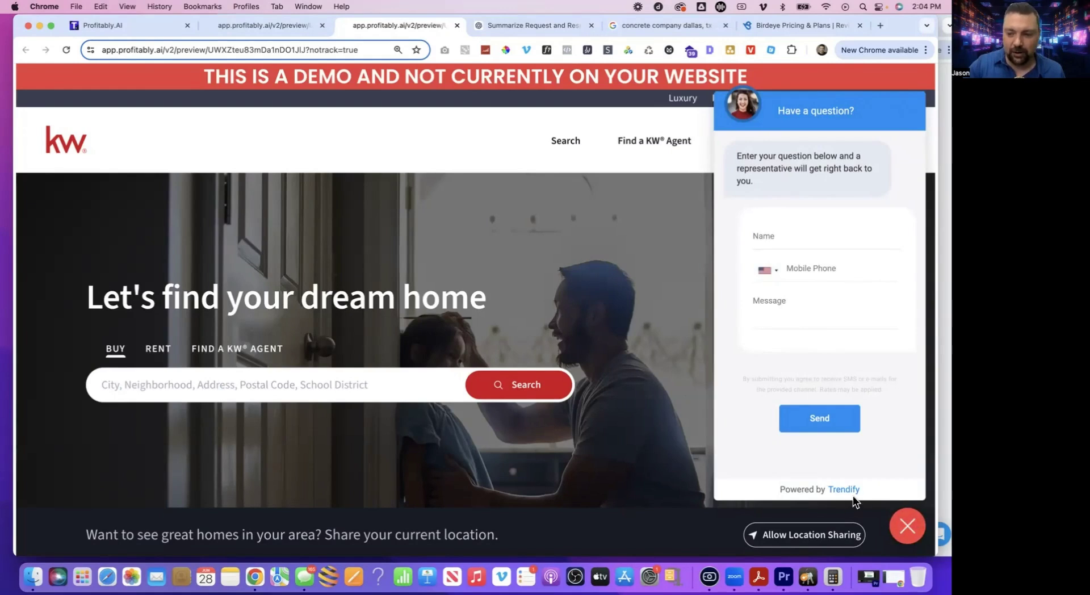
pyautogui.click(917, 527)
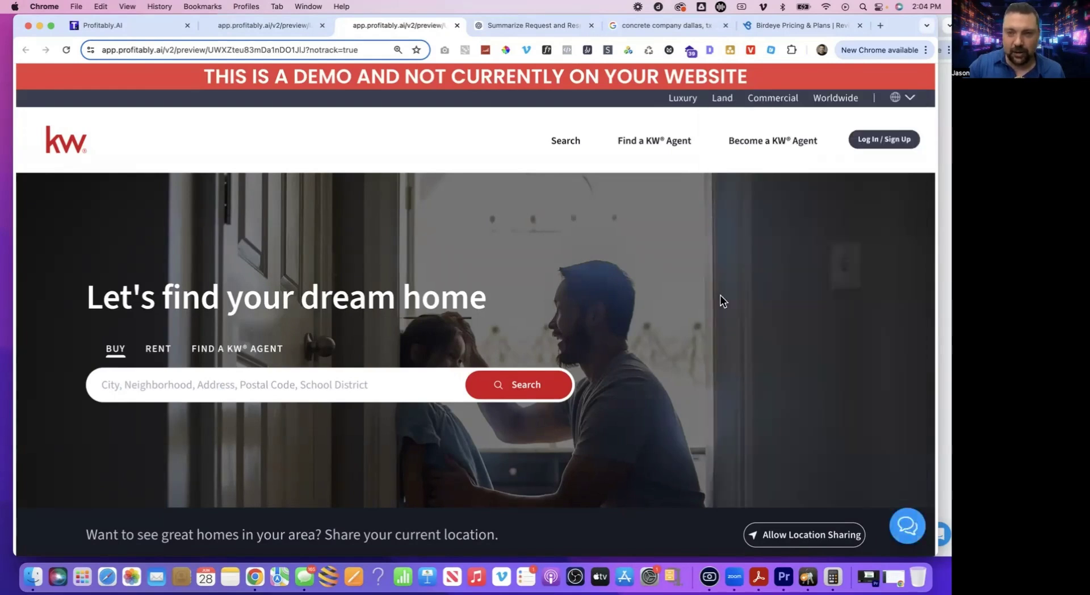
# Switch to the SpaceX demo preview and open its Starship page
pyautogui.click(276, 29)
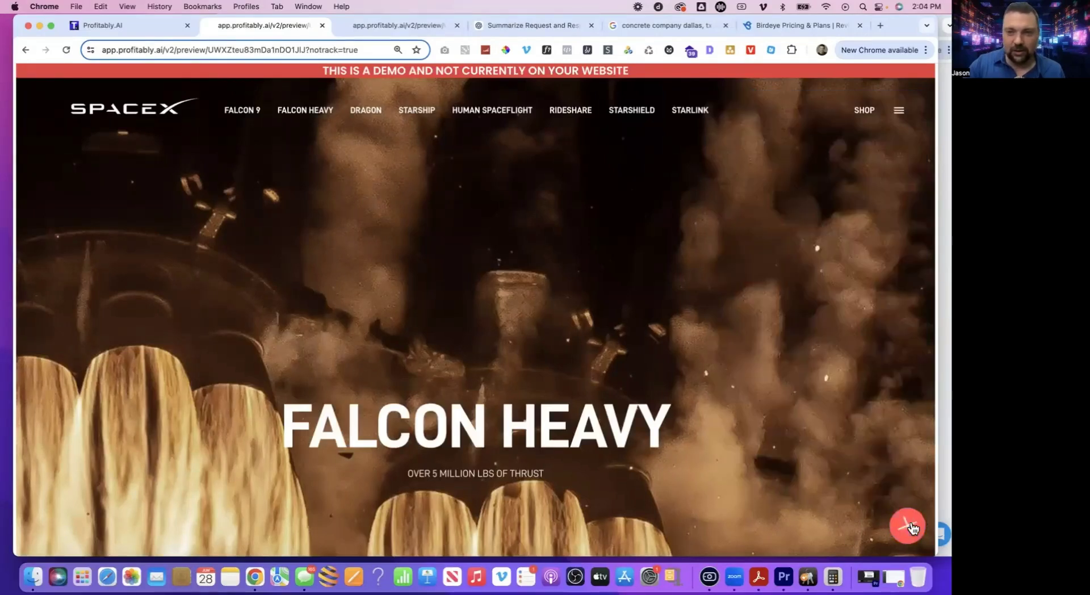
pyautogui.scroll(-5, 585, 323)
pyautogui.scroll(5, 585, 323)
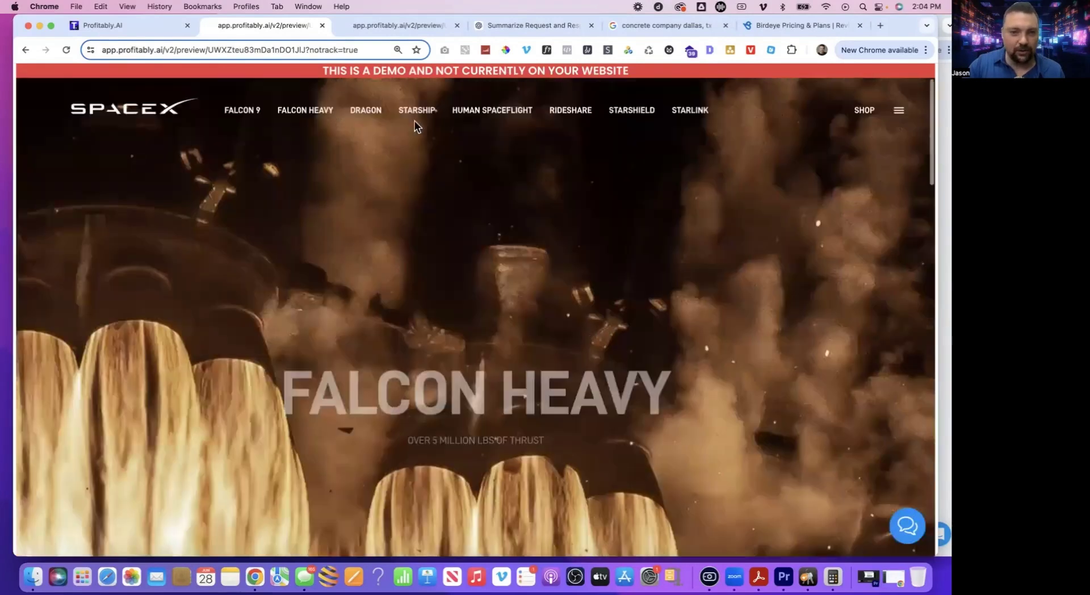
pyautogui.click(410, 114)
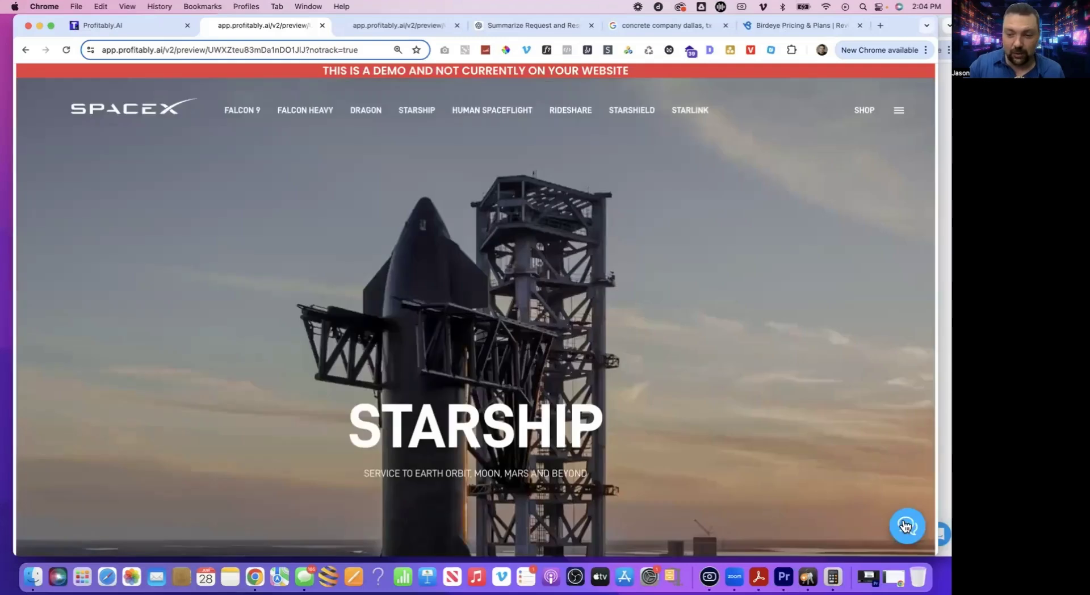
# Open and close the Starship page's chat widget twice
pyautogui.click(907, 526)
pyautogui.click(907, 526)
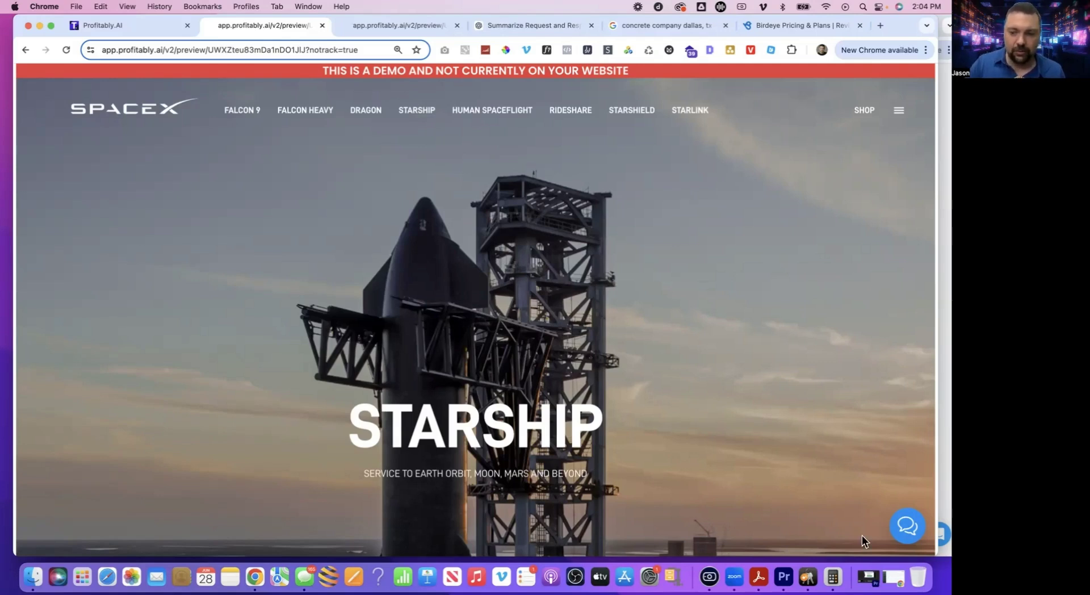
pyautogui.click(904, 525)
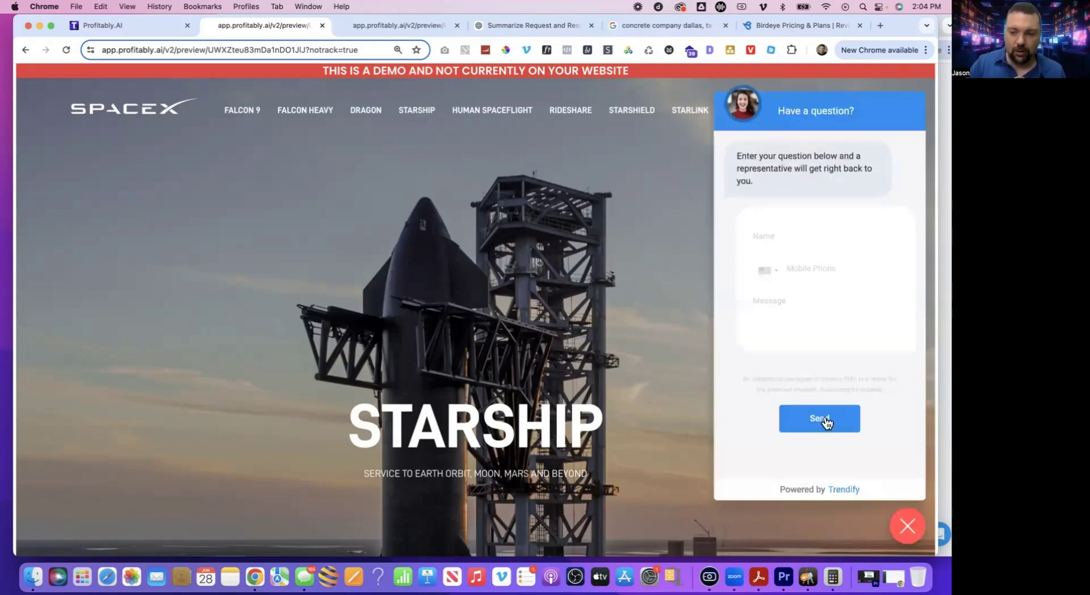
pyautogui.click(903, 524)
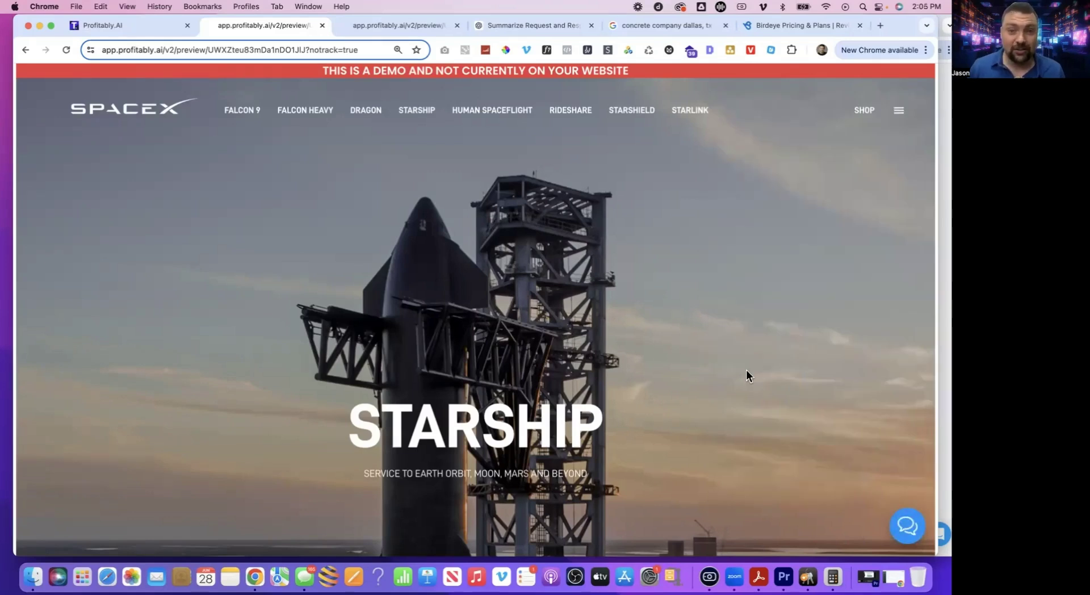
# Show the 'concrete company dallas, tx' Google results and scroll down to the Businesses listings
pyautogui.press('super+5')
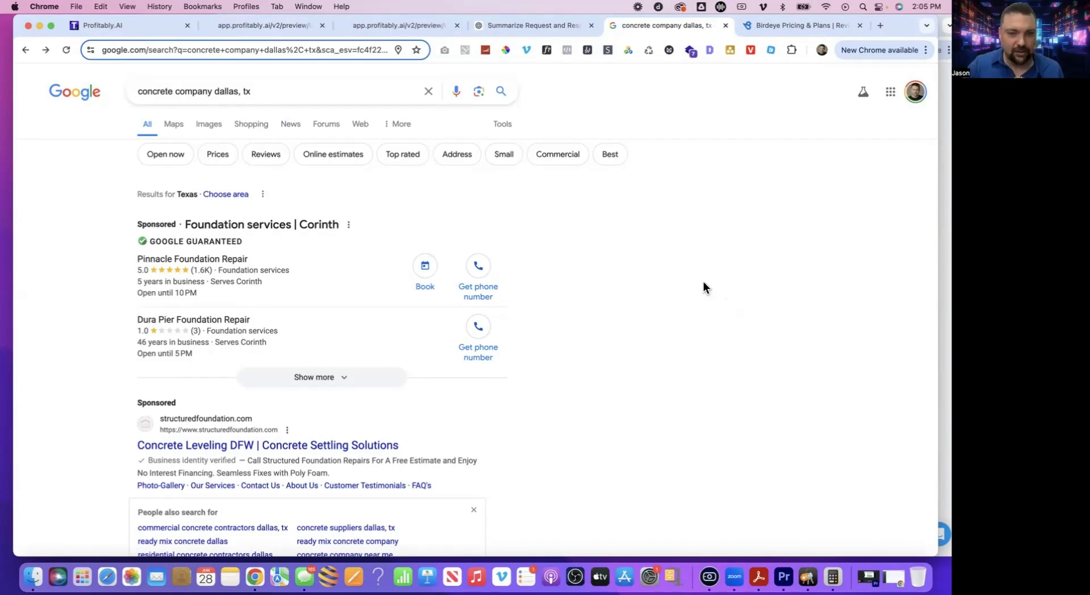
pyautogui.scroll(-5, 361, 313)
pyautogui.scroll(3, 360, 313)
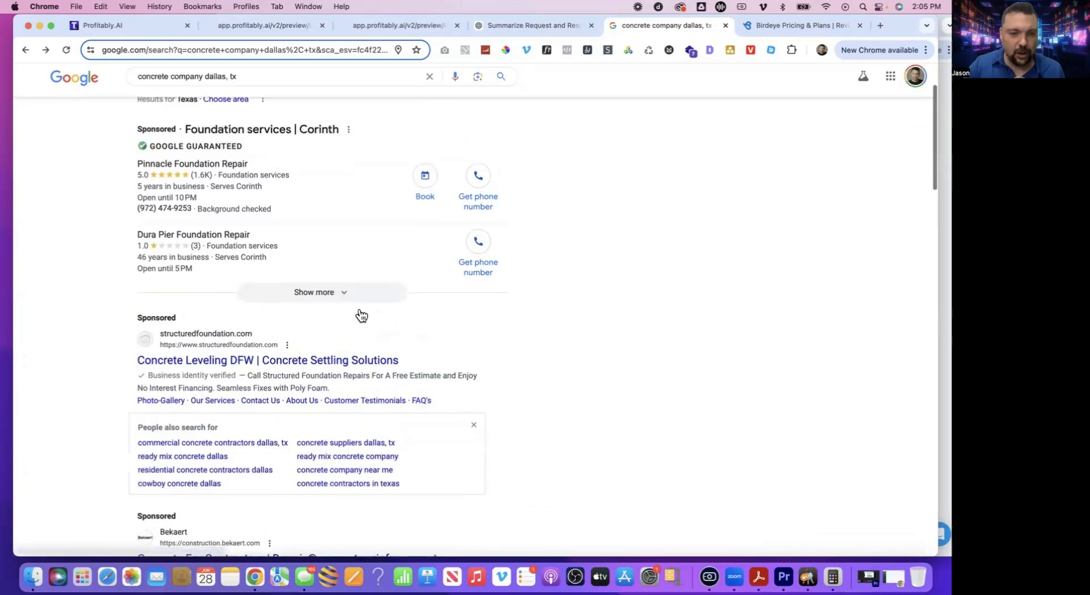
pyautogui.scroll(-3, 361, 314)
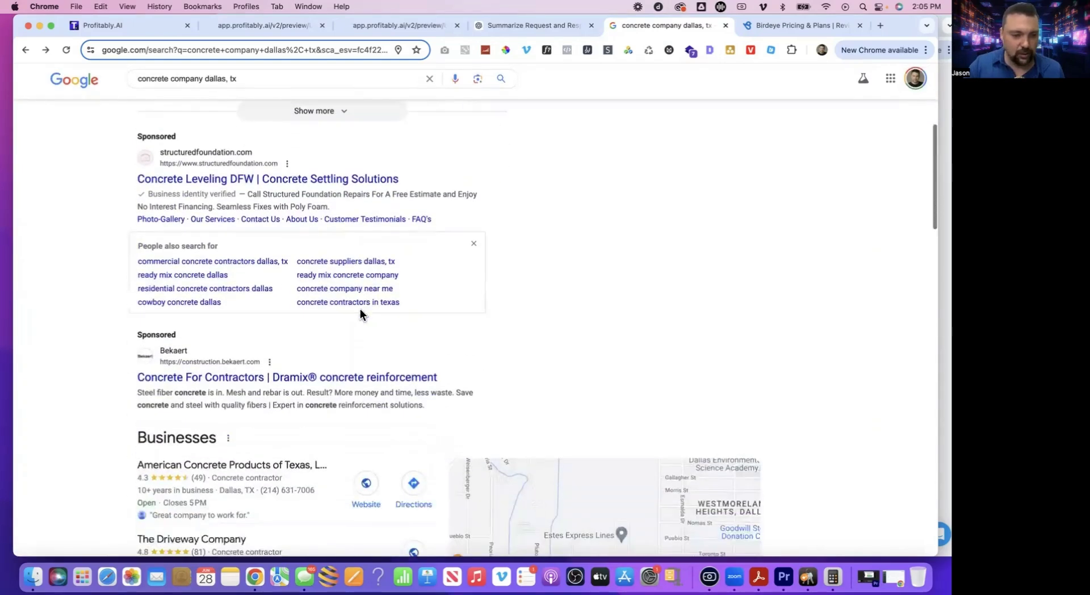
pyautogui.scroll(-1, 360, 313)
pyautogui.scroll(-3, 221, 397)
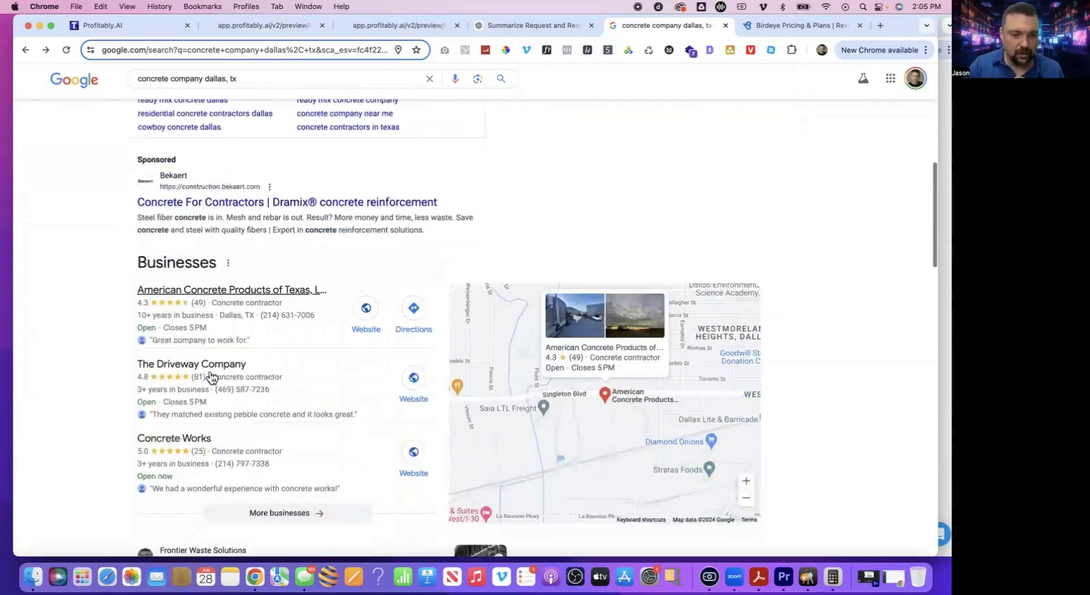
pyautogui.scroll(-1, 211, 378)
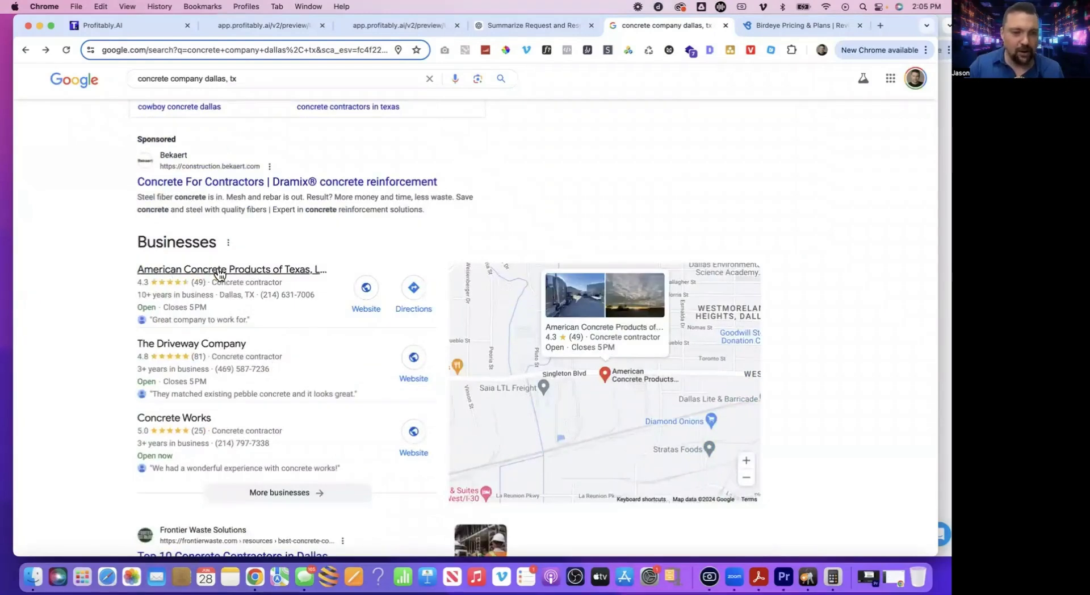
# Browse amconco.com's hero carousel, then return to the ChatGPT kw.com iframe-code chat
pyautogui.click(366, 292)
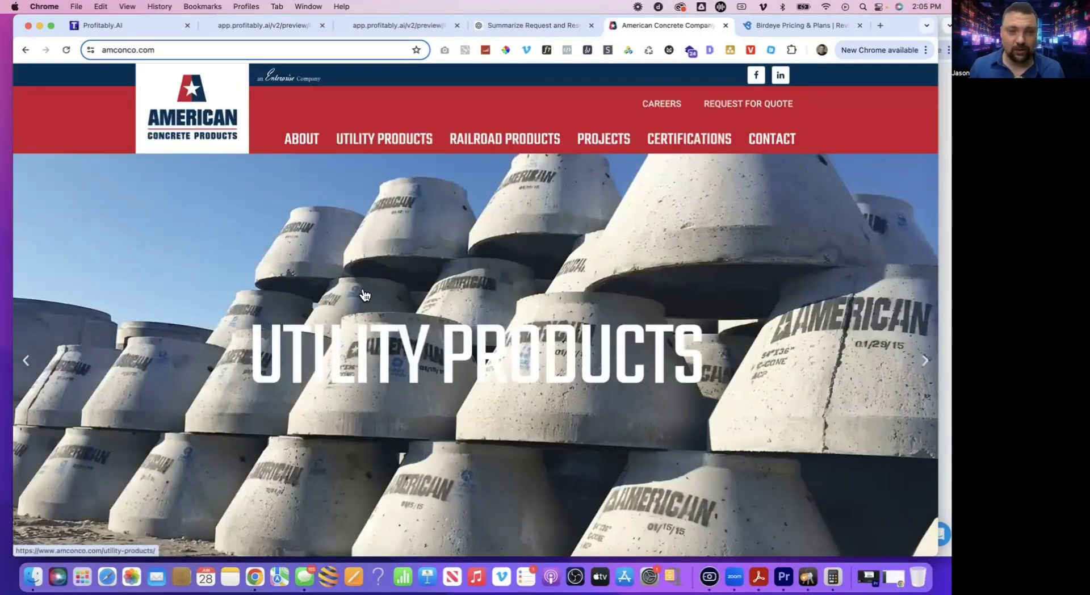
pyautogui.scroll(-3, 561, 267)
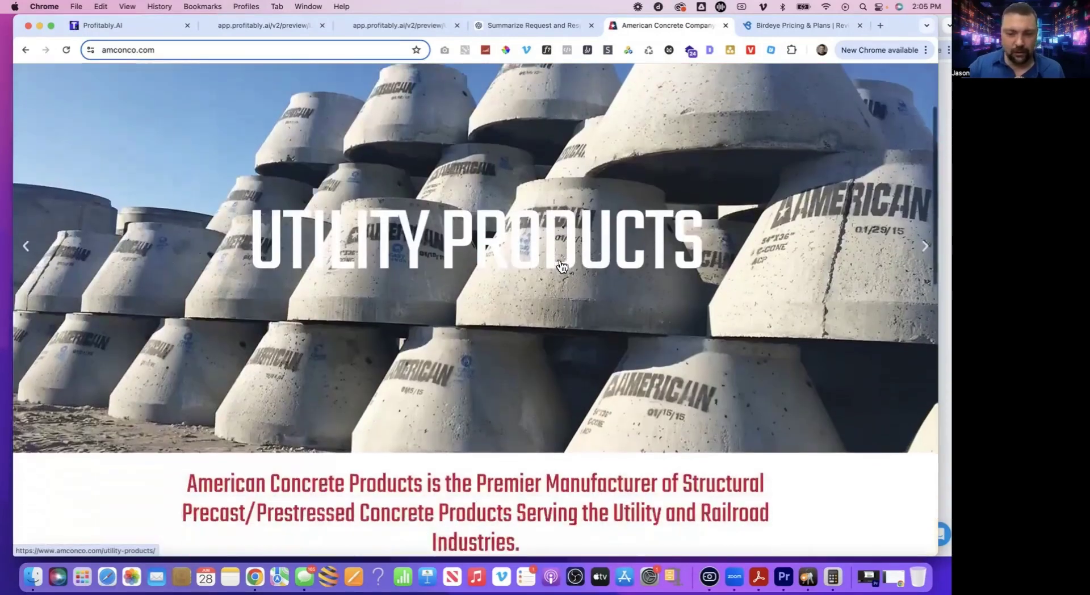
pyautogui.scroll(3, 561, 267)
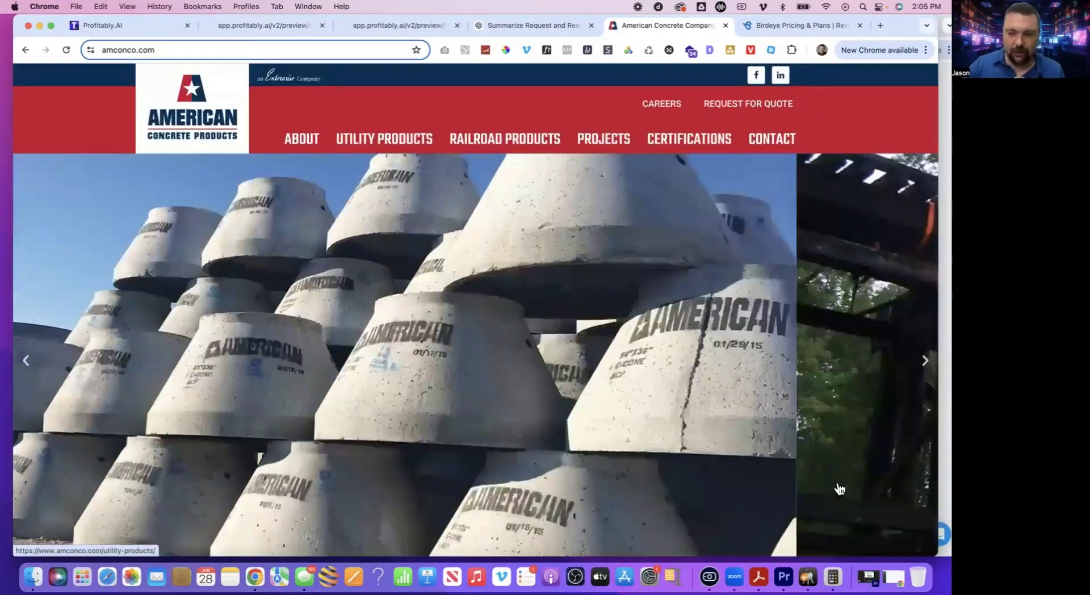
pyautogui.scroll(-2, 798, 402)
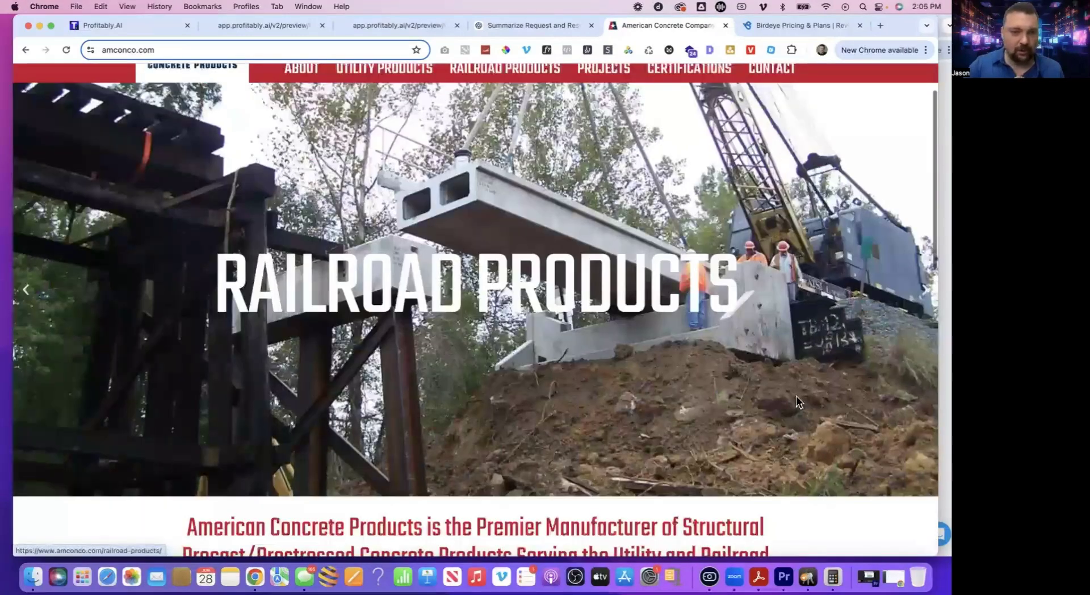
pyautogui.scroll(2, 796, 397)
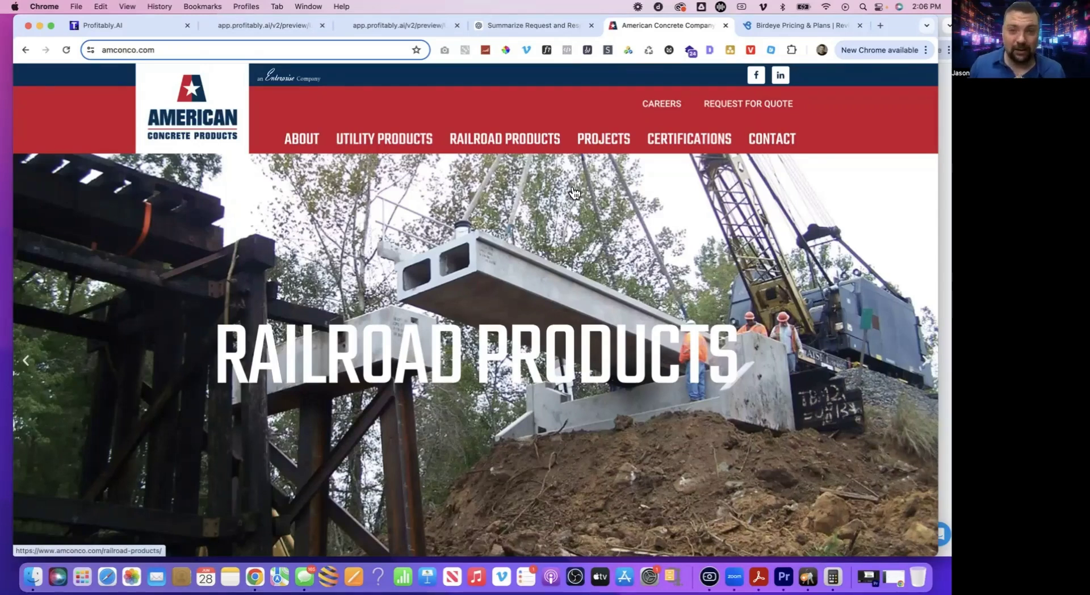
pyautogui.click(509, 25)
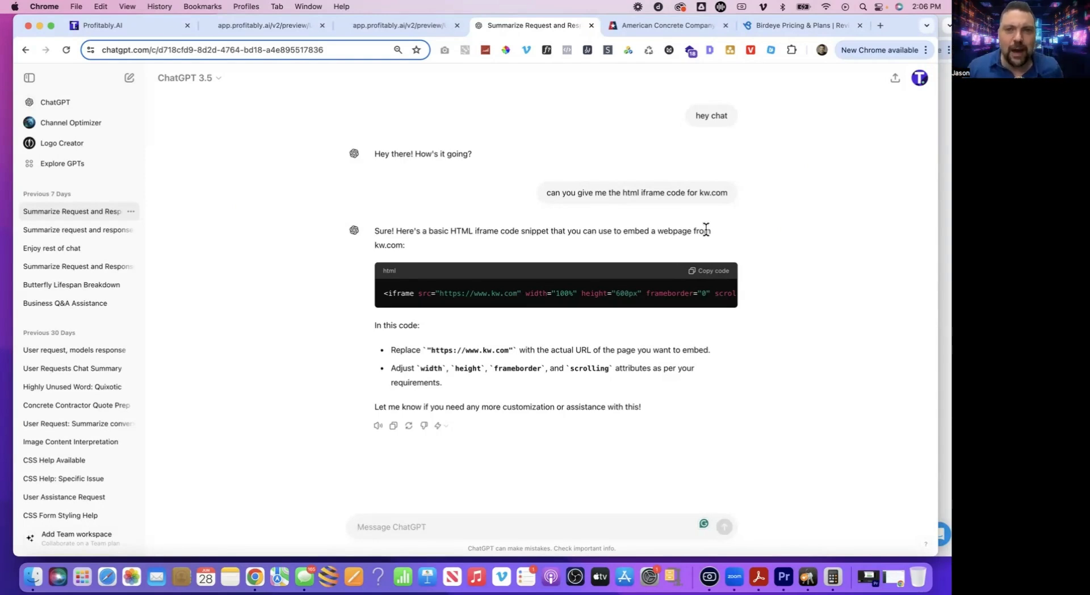
# Open katyconcreteservice.com in a new tab, browse it, then return to the ChatGPT iframe chat
pyautogui.click(880, 25)
pyautogui.write('conc')
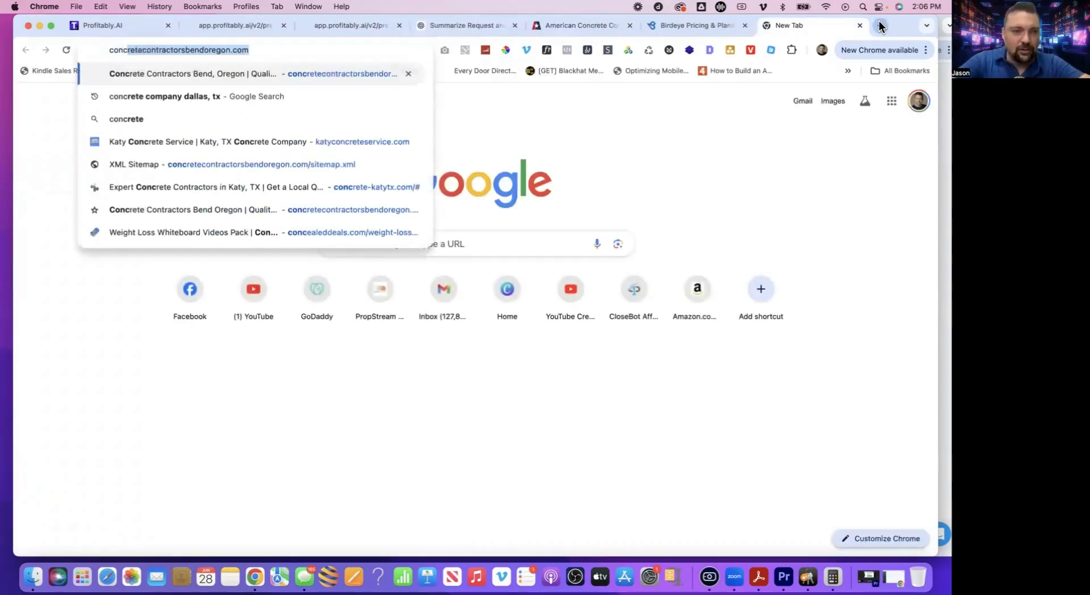
pyautogui.write('t')
pyautogui.press('BackSpace')
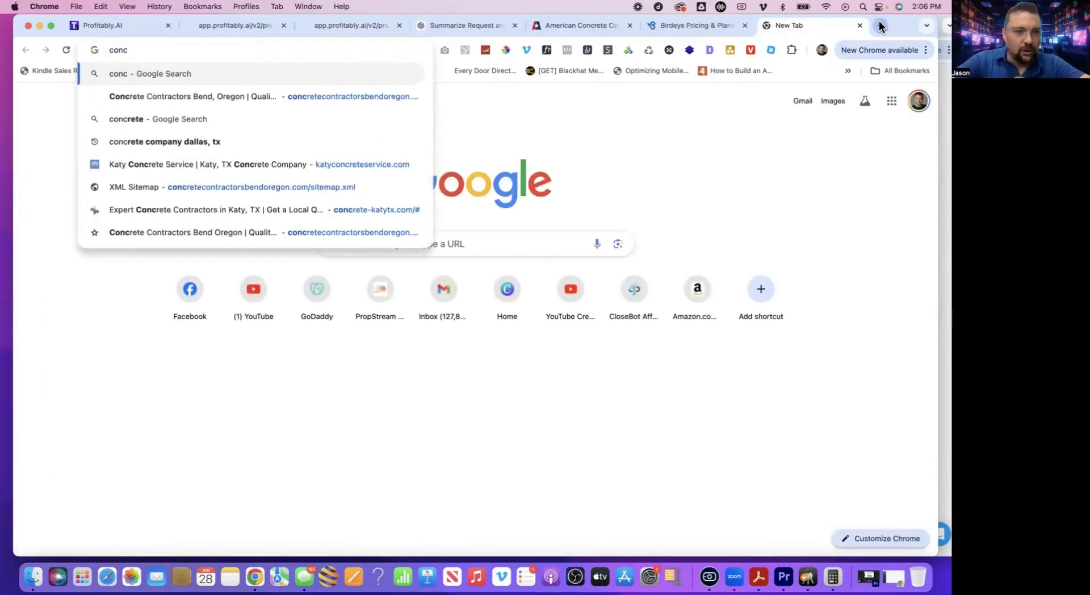
pyautogui.click(379, 164)
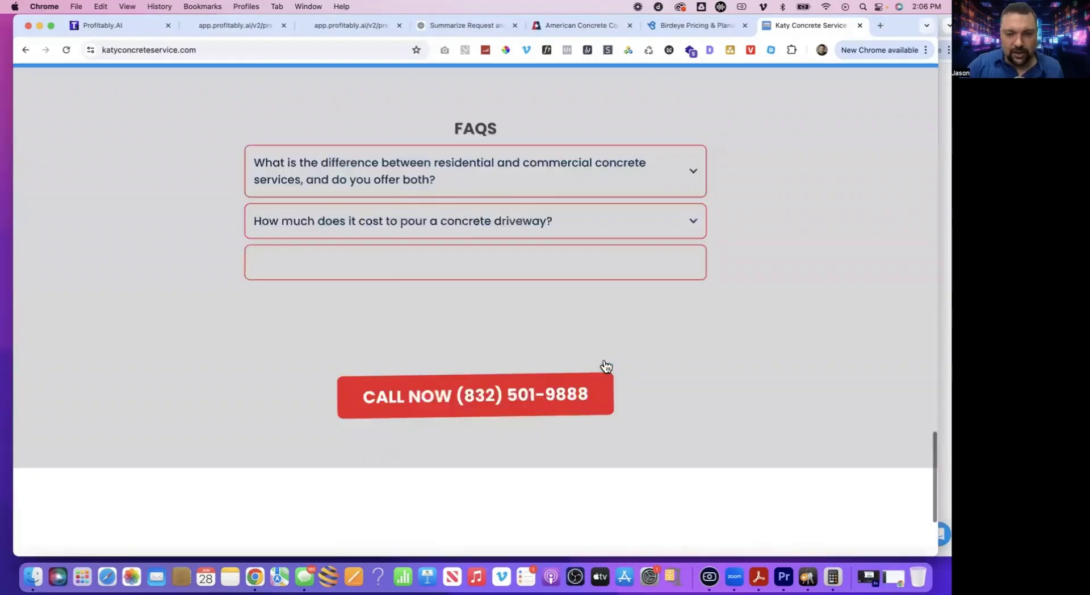
pyautogui.scroll(-20, 679, 373)
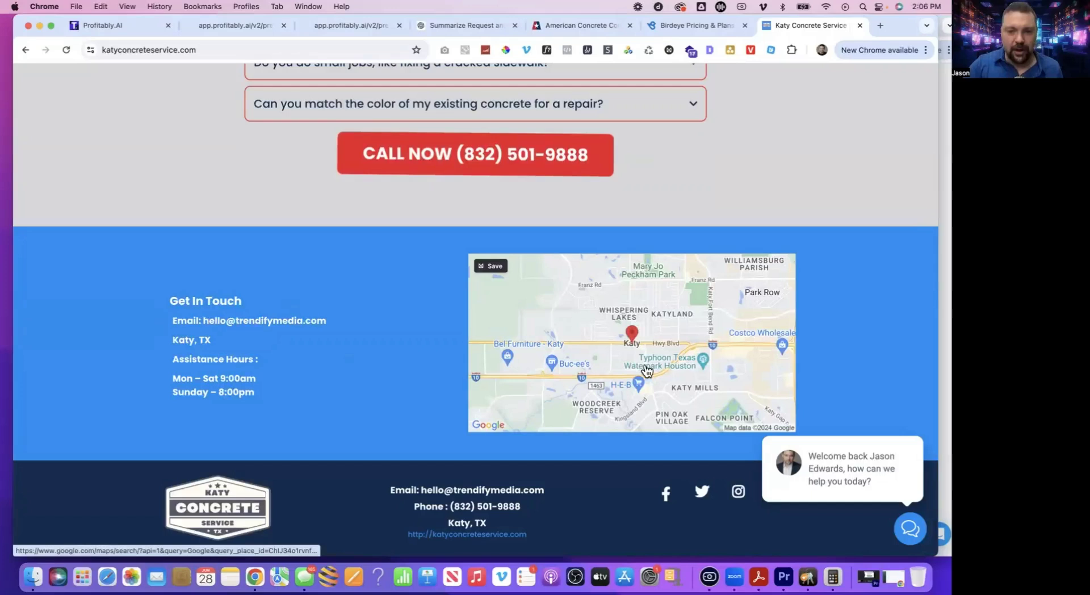
pyautogui.scroll(5, 602, 341)
pyautogui.scroll(5, 599, 336)
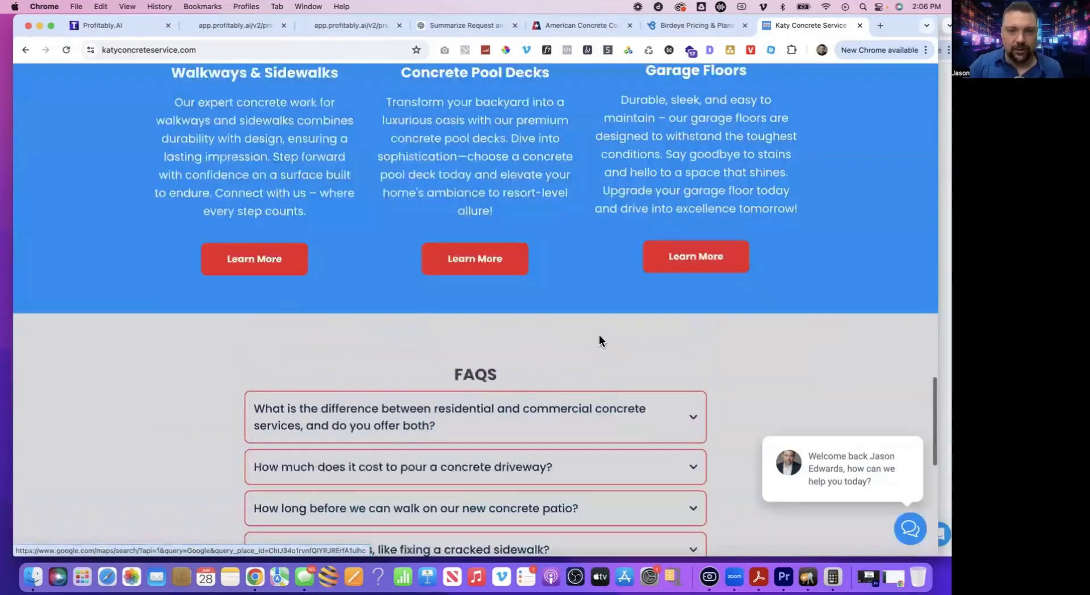
pyautogui.click(469, 26)
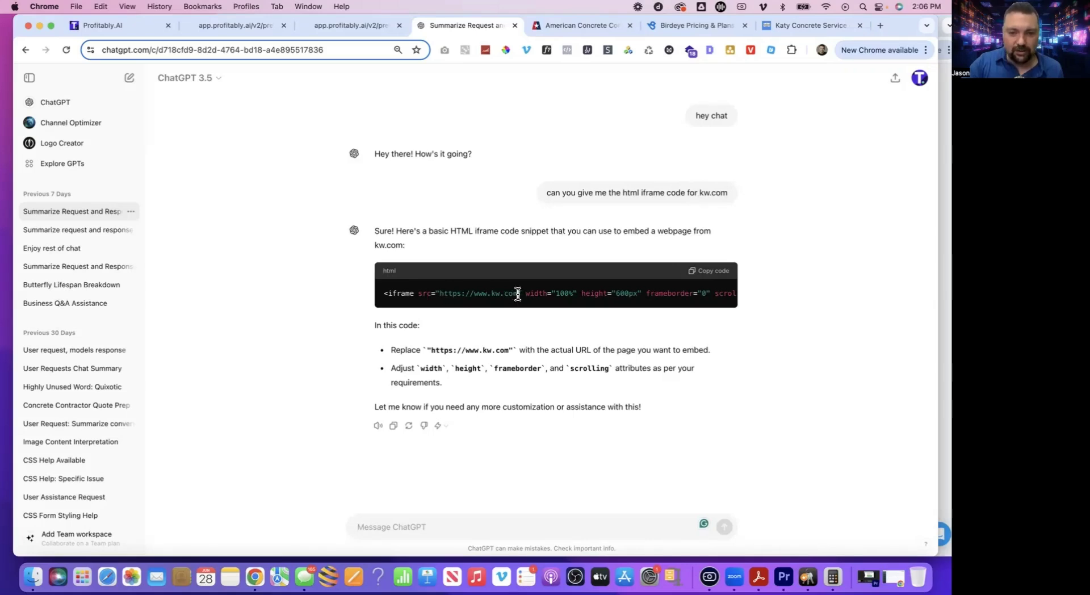
# Copy the kw.com iframe snippet from ChatGPT and go back to Profitably's Create New Funnel dialog
pyautogui.moveTo(516, 293); pyautogui.dragTo(441, 294)
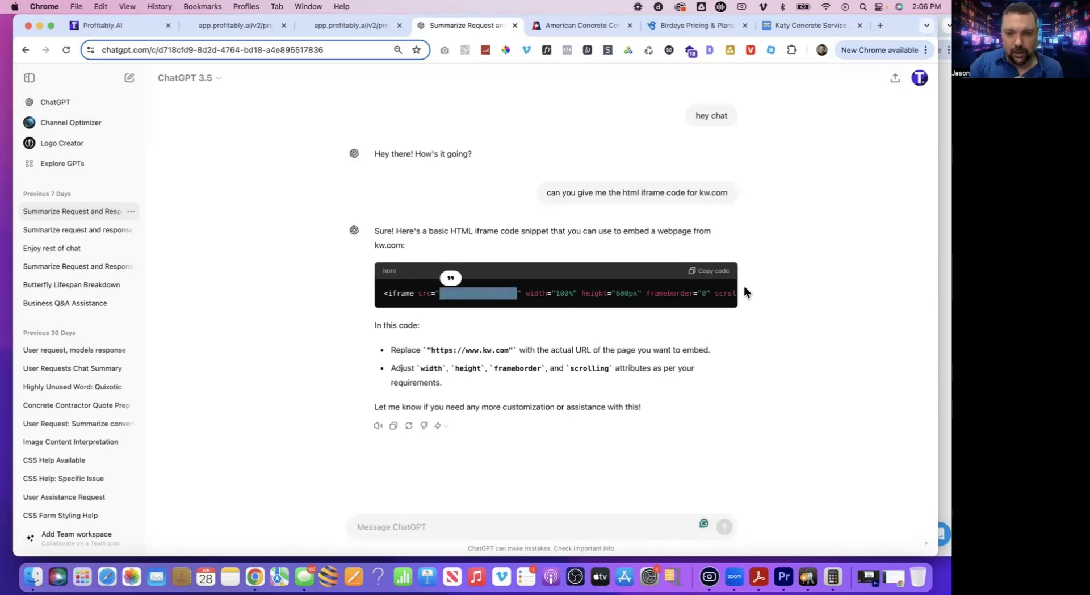
pyautogui.click(714, 272)
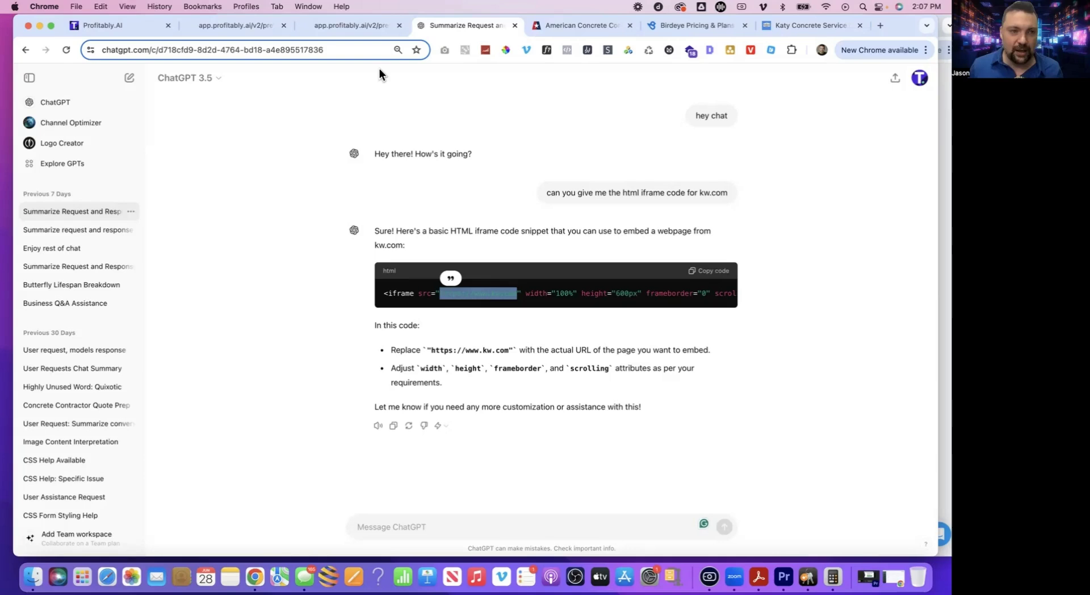
pyautogui.press('super+1')
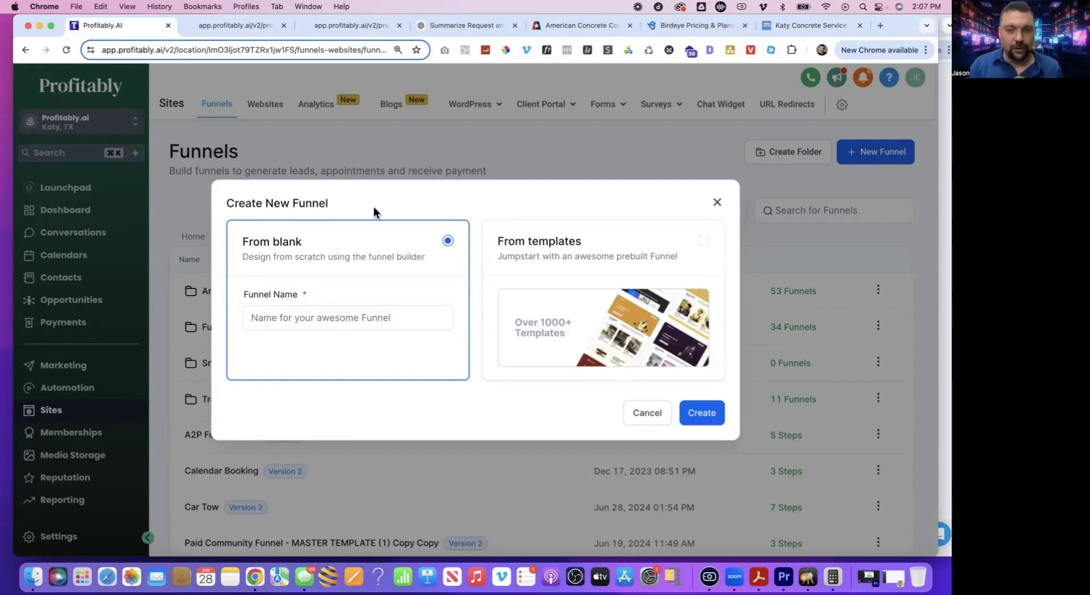
# Create a new funnel named 'Chat Demo'
pyautogui.click(316, 314)
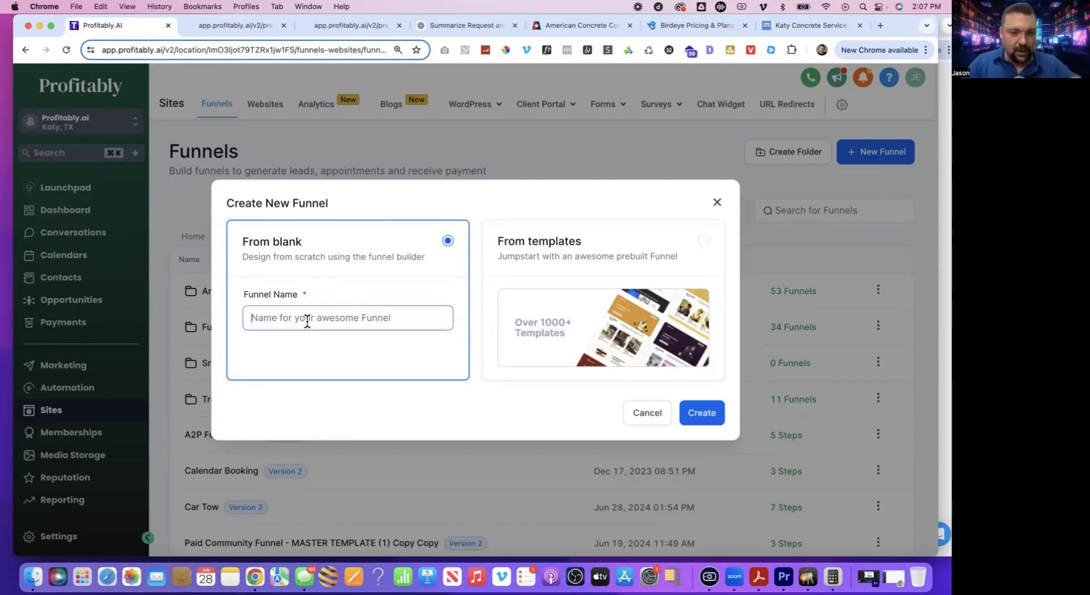
pyautogui.write('Deo')
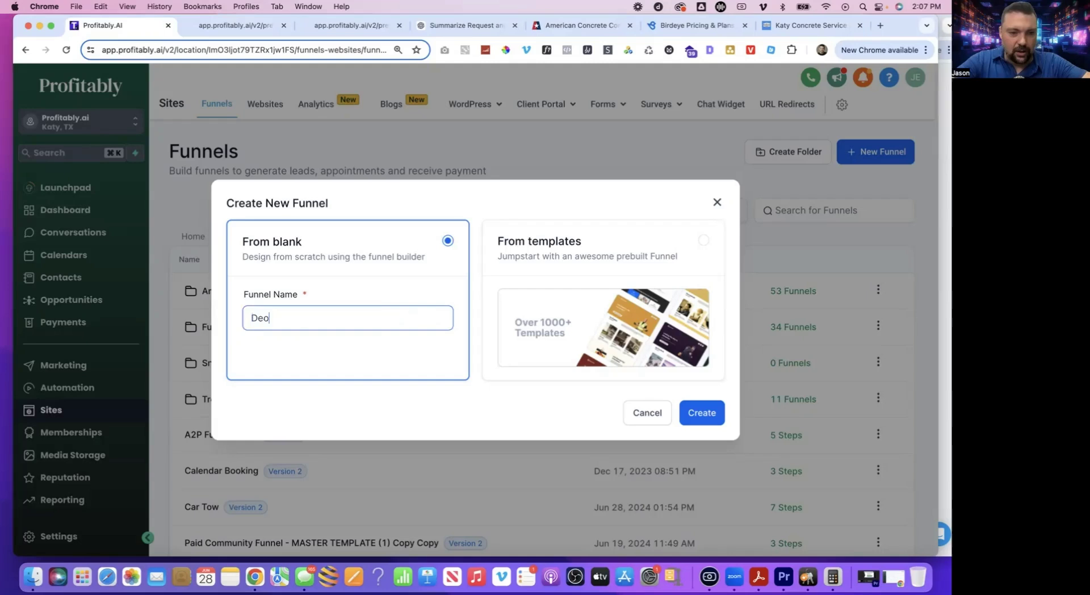
pyautogui.press('BackSpace')
pyautogui.press('BackSpace')
pyautogui.press('BackSpace')
pyautogui.write('Chat Dem')
pyautogui.click(702, 413)
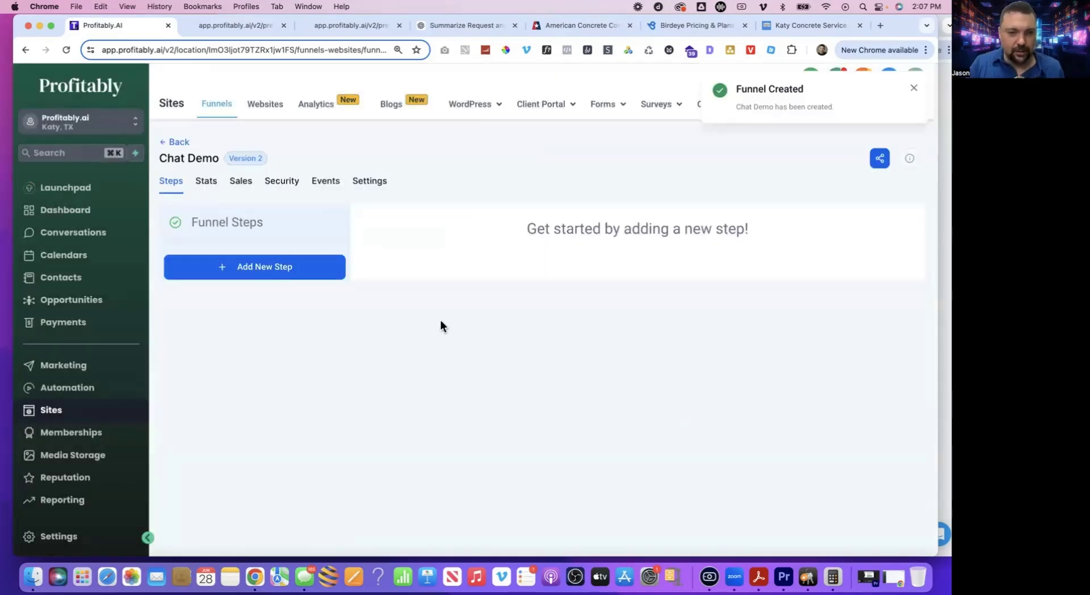
# Add a 'Chat Demo' step with path 'demo' and start its page from blank
pyautogui.click(285, 279)
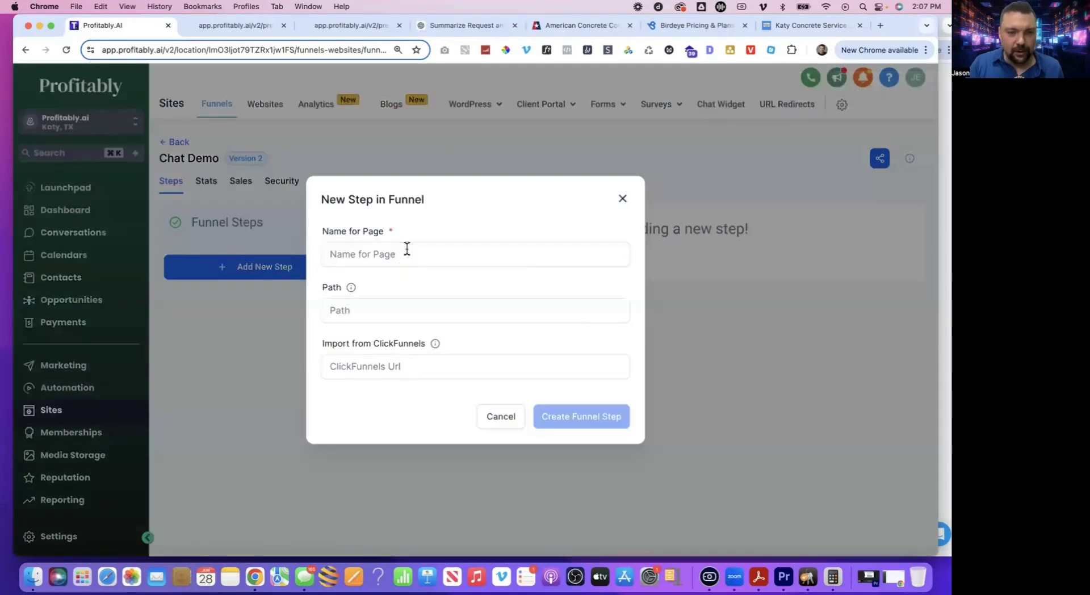
pyautogui.click(405, 251)
pyautogui.write('Chat Demo')
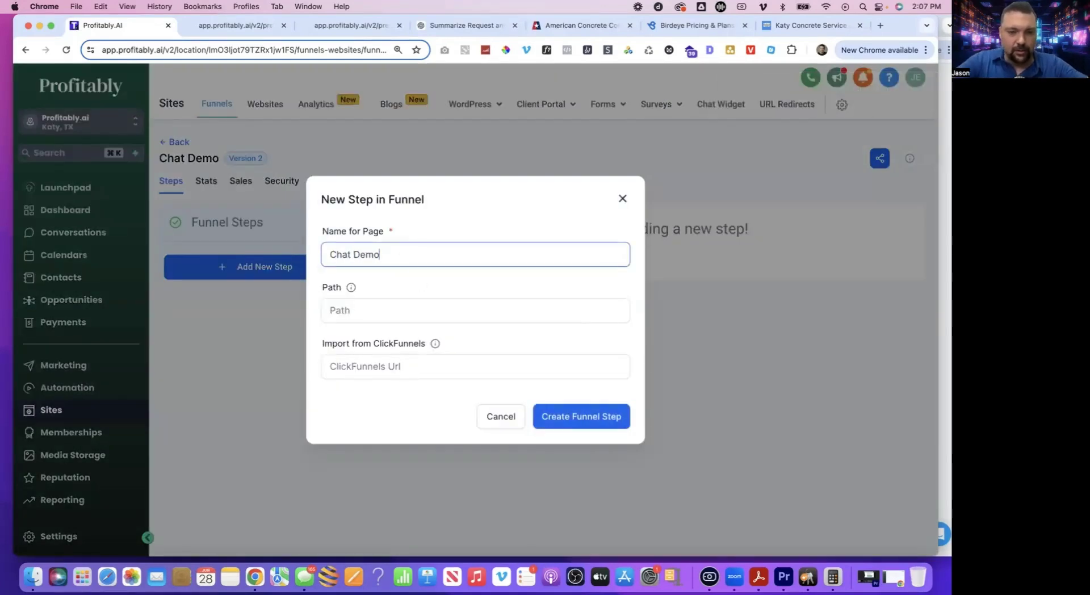
pyautogui.press('Tab')
pyautogui.write('demo')
pyautogui.click(569, 417)
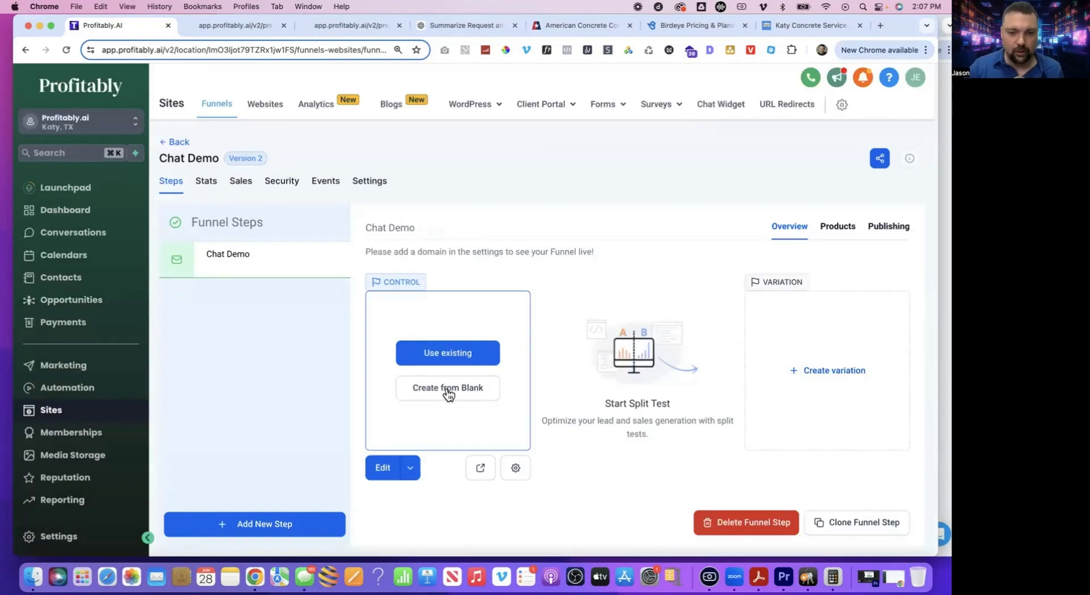
pyautogui.click(447, 389)
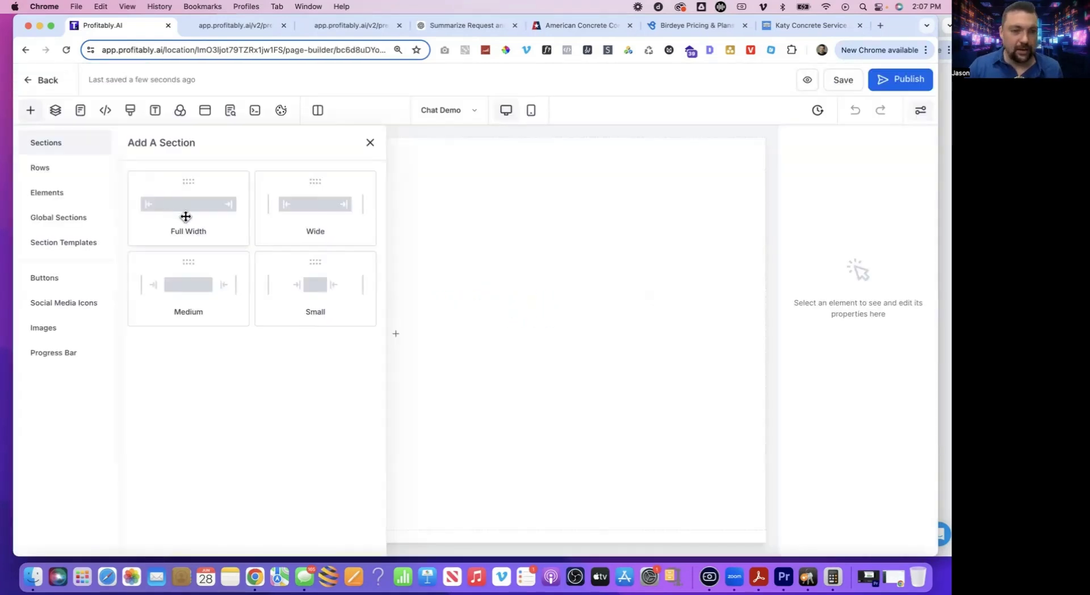
# Add a full-width section containing a single-column row to the page
pyautogui.click(185, 210)
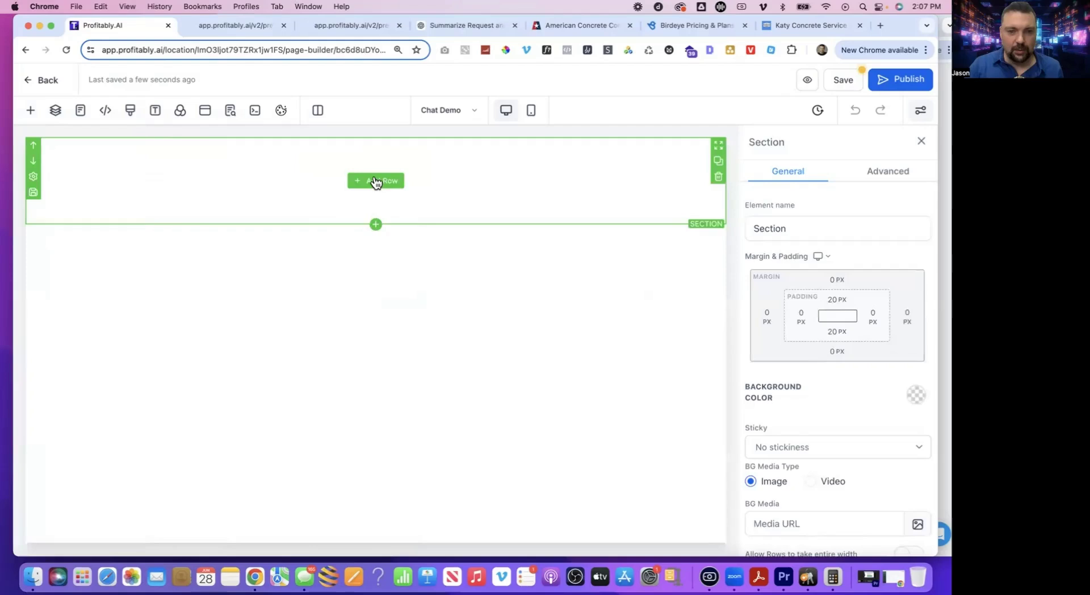
pyautogui.click(377, 180)
pyautogui.click(190, 204)
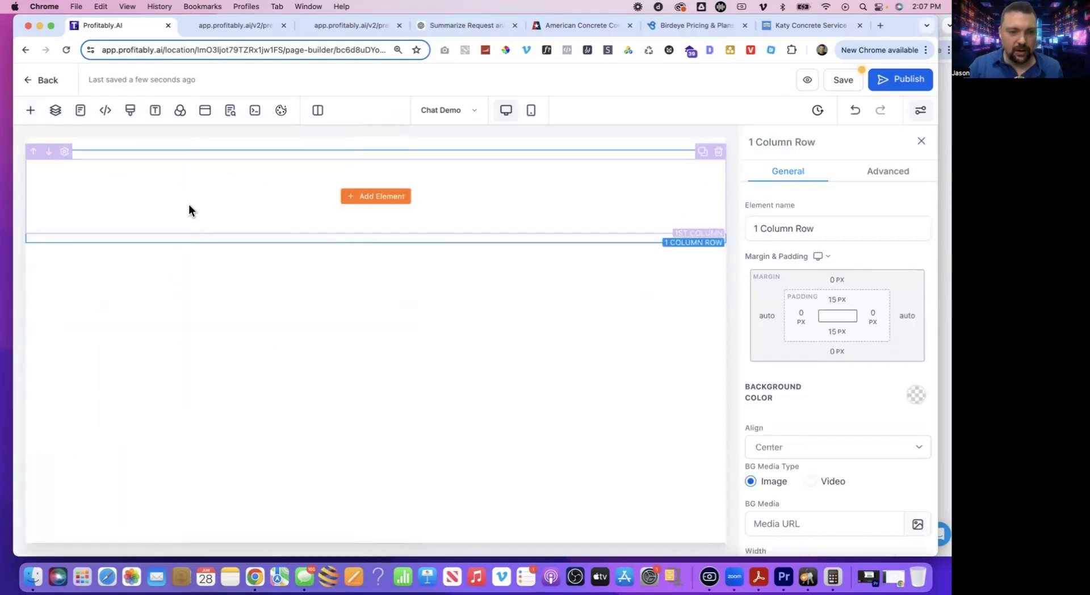
# Insert a Custom Code element, found by searching 'cod', and open its code editor
pyautogui.click(379, 199)
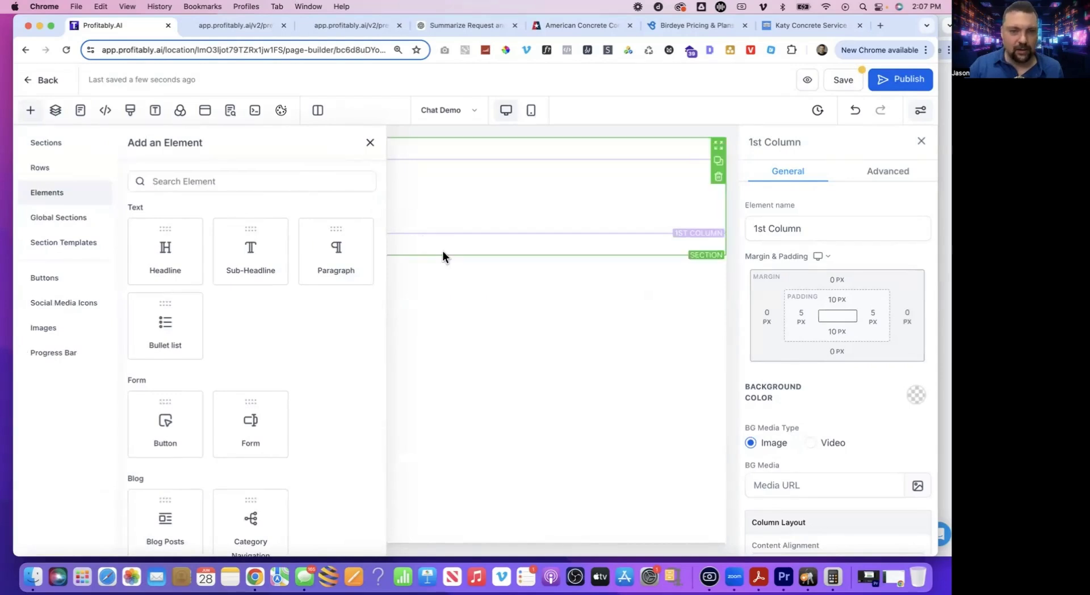
pyautogui.click(177, 180)
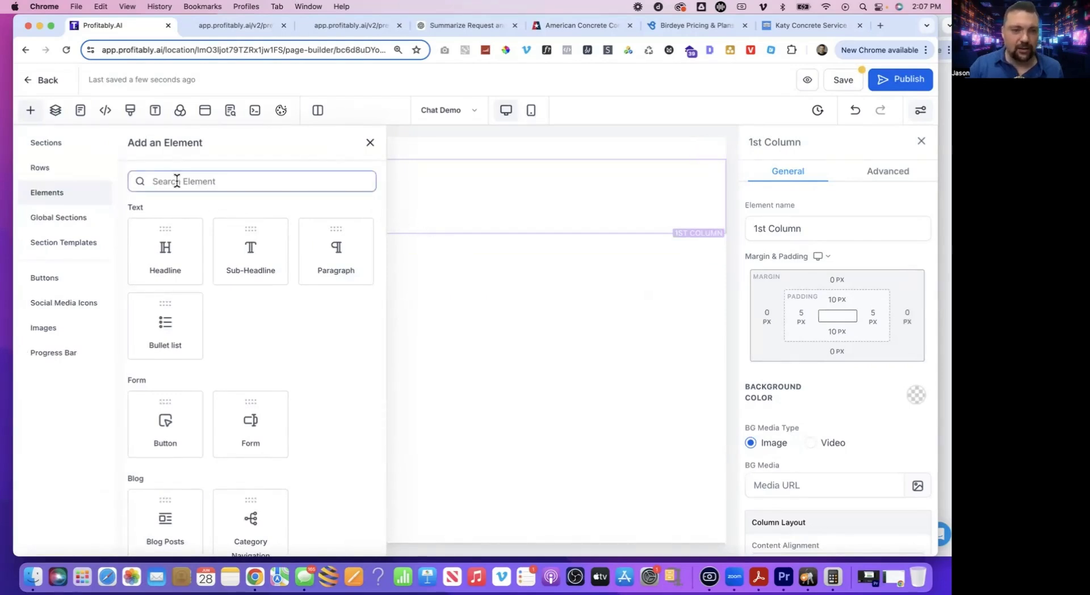
pyautogui.write('cod')
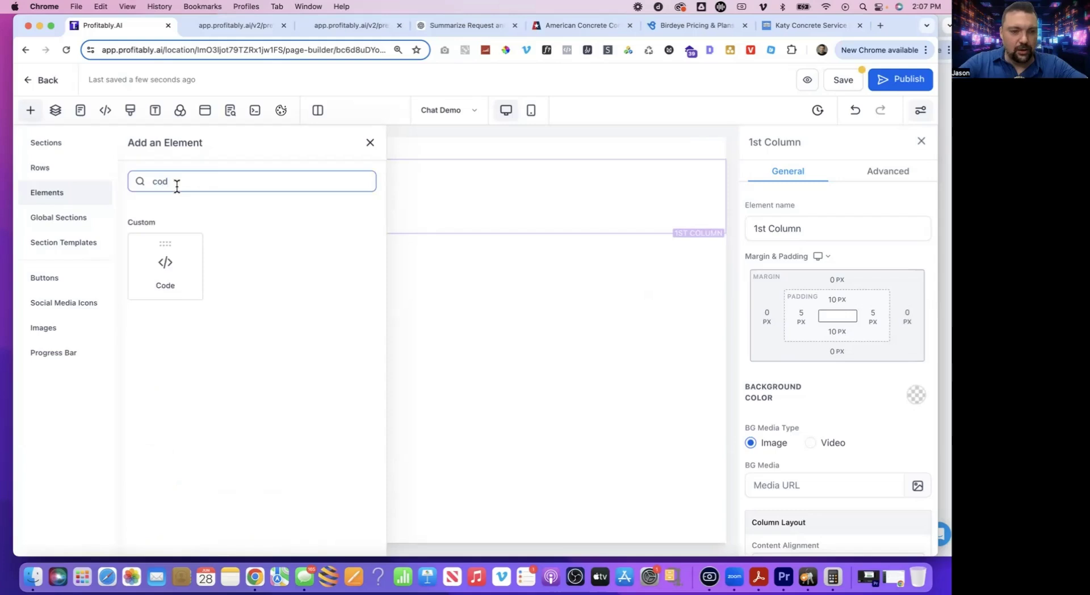
pyautogui.click(165, 262)
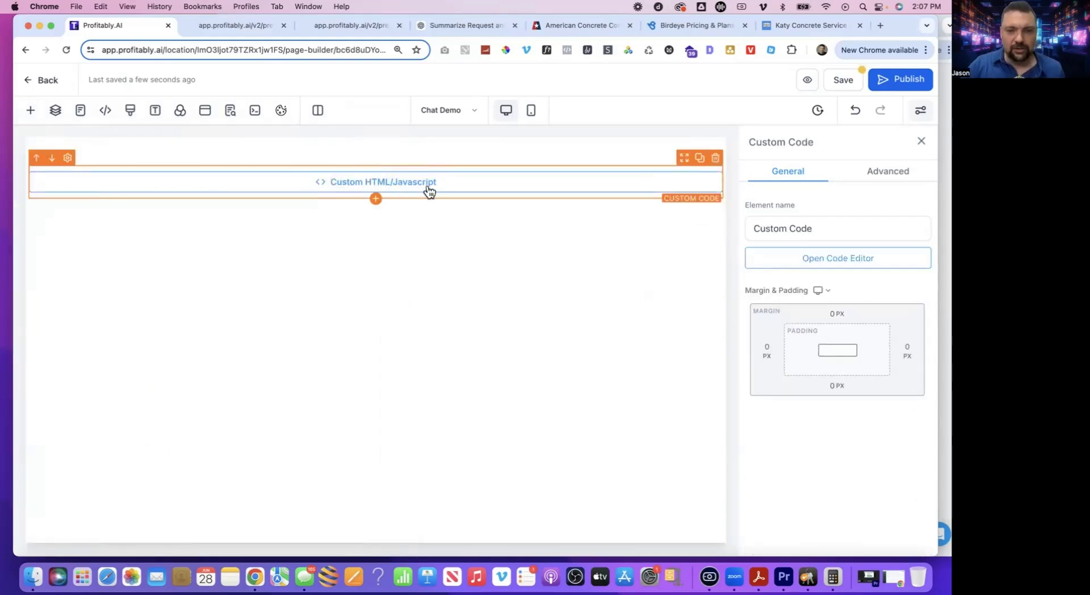
pyautogui.click(828, 258)
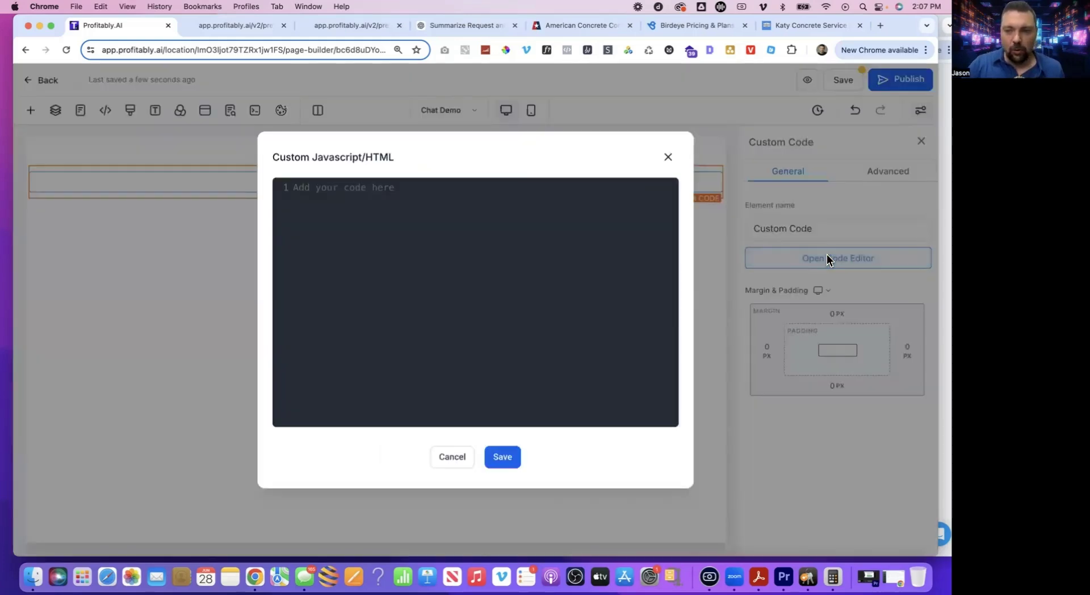
# Paste the kw.com iframe code into the editor and change its height from 600px to 1280px
pyautogui.click(445, 25)
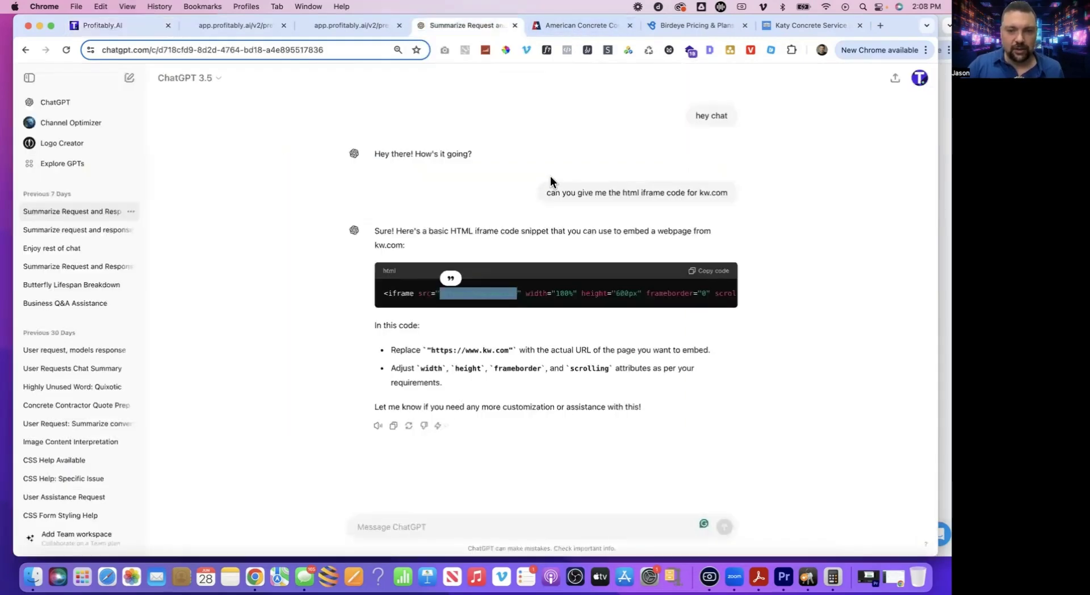
pyautogui.click(714, 272)
pyautogui.click(105, 25)
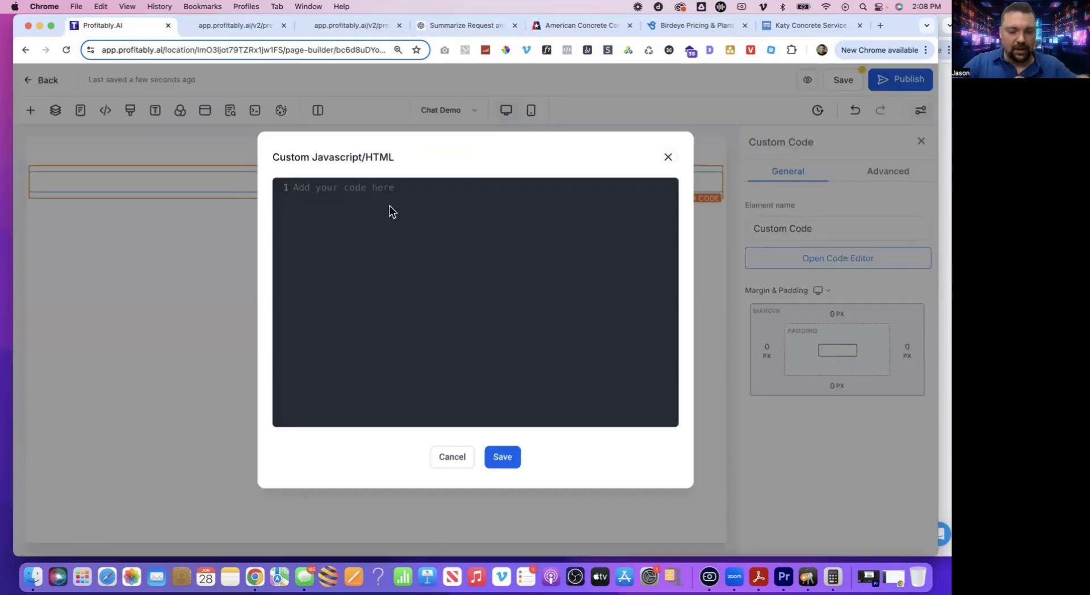
pyautogui.press('super+v')
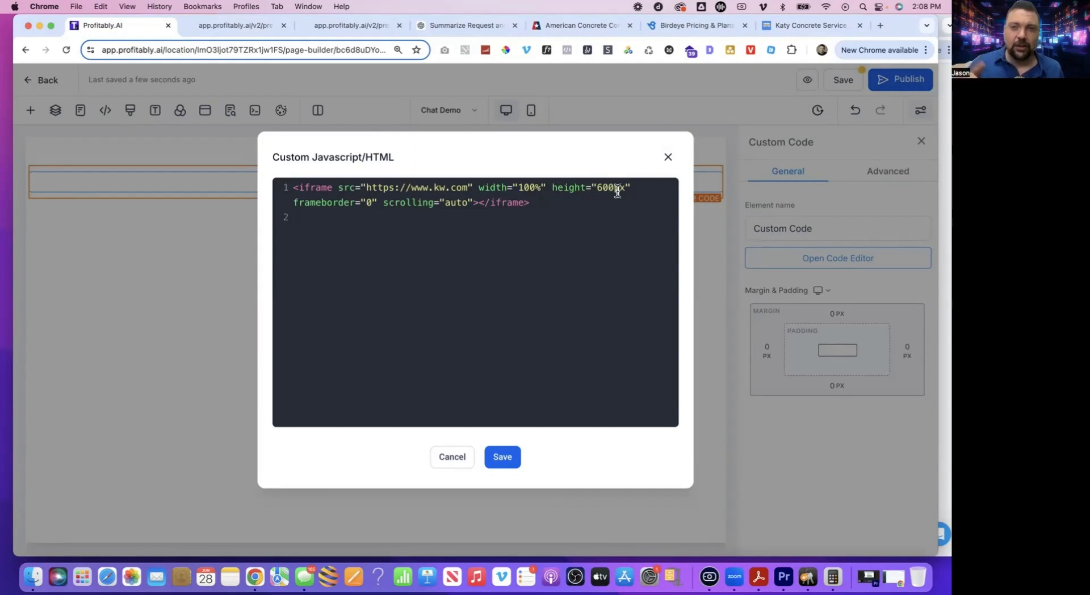
pyautogui.moveTo(617, 187); pyautogui.dragTo(599, 187)
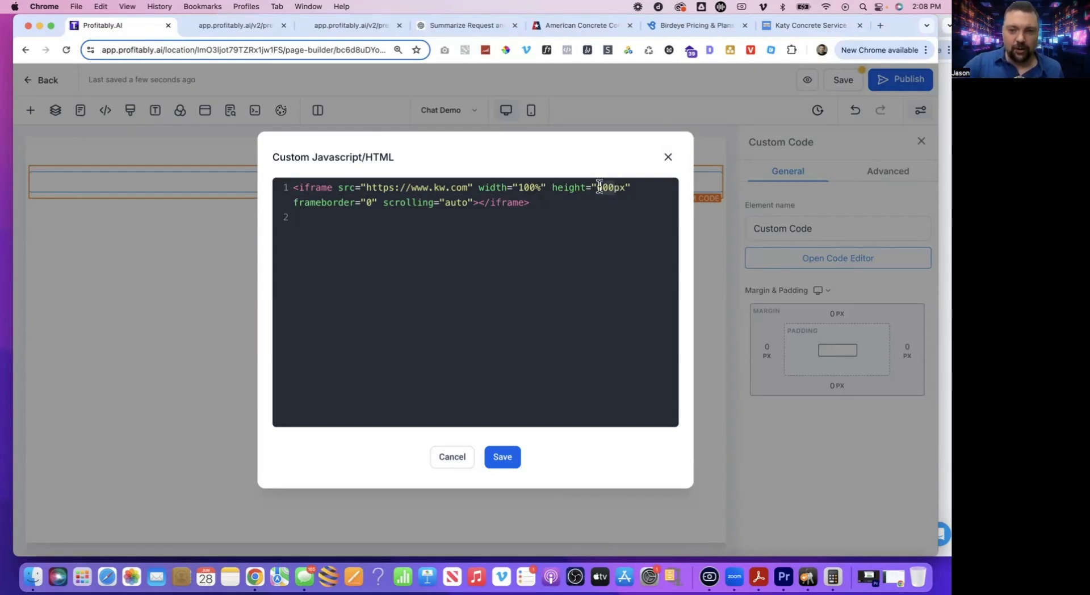
pyautogui.press('BackSpace')
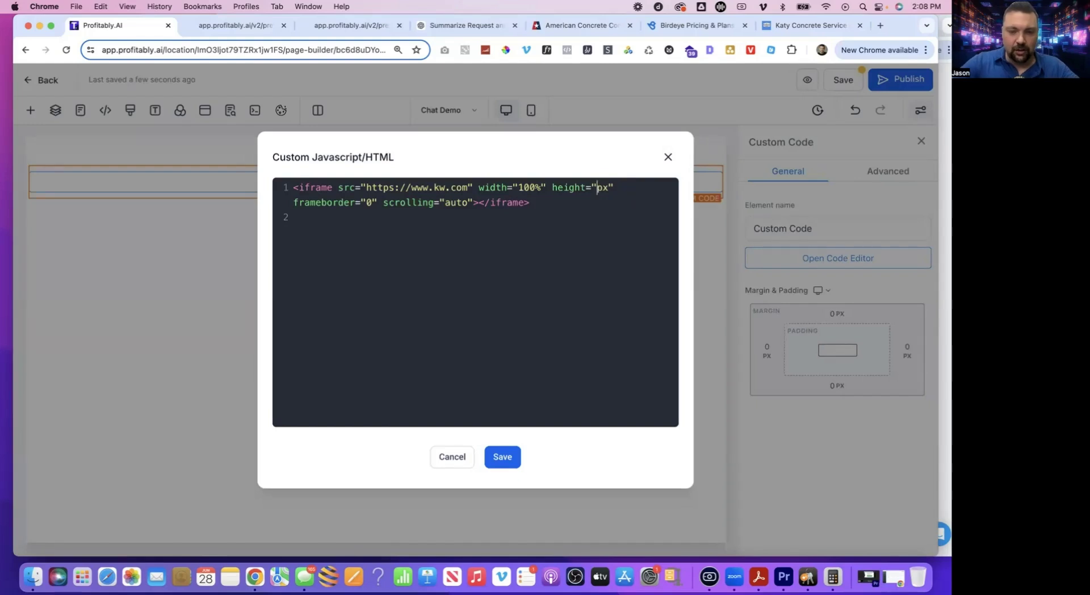
pyautogui.write('1280')
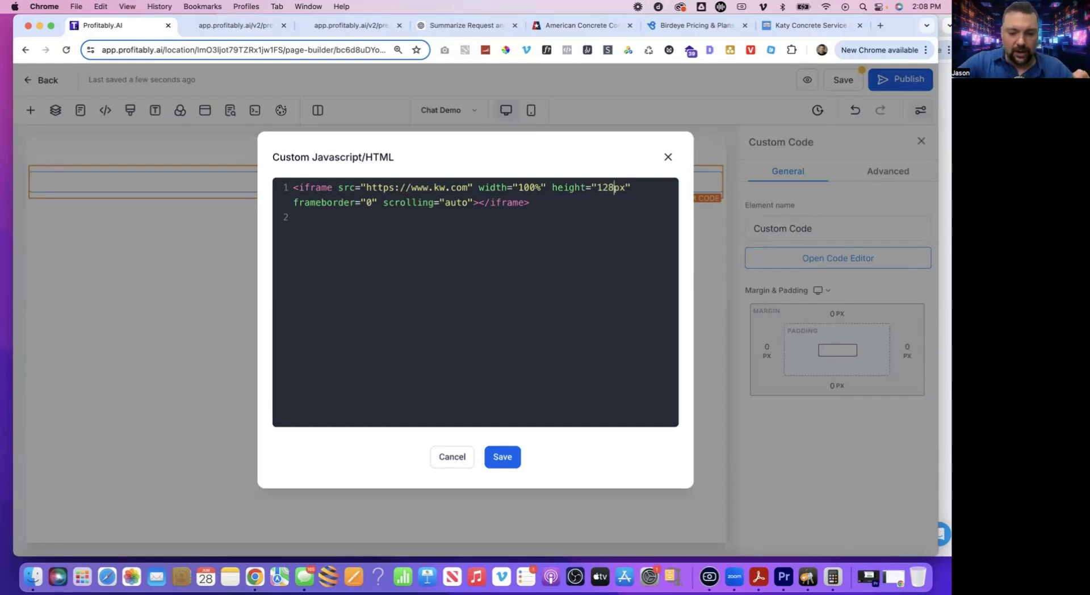
# Save the code block and the page, then preview the embedded kw.com site
pyautogui.click(502, 457)
pyautogui.click(841, 76)
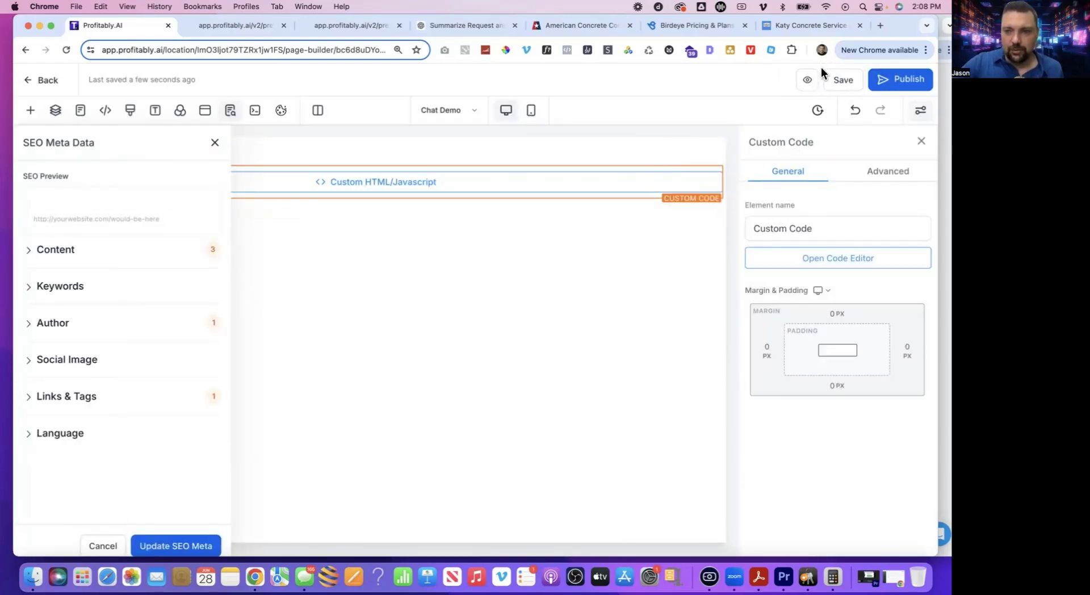
pyautogui.click(809, 83)
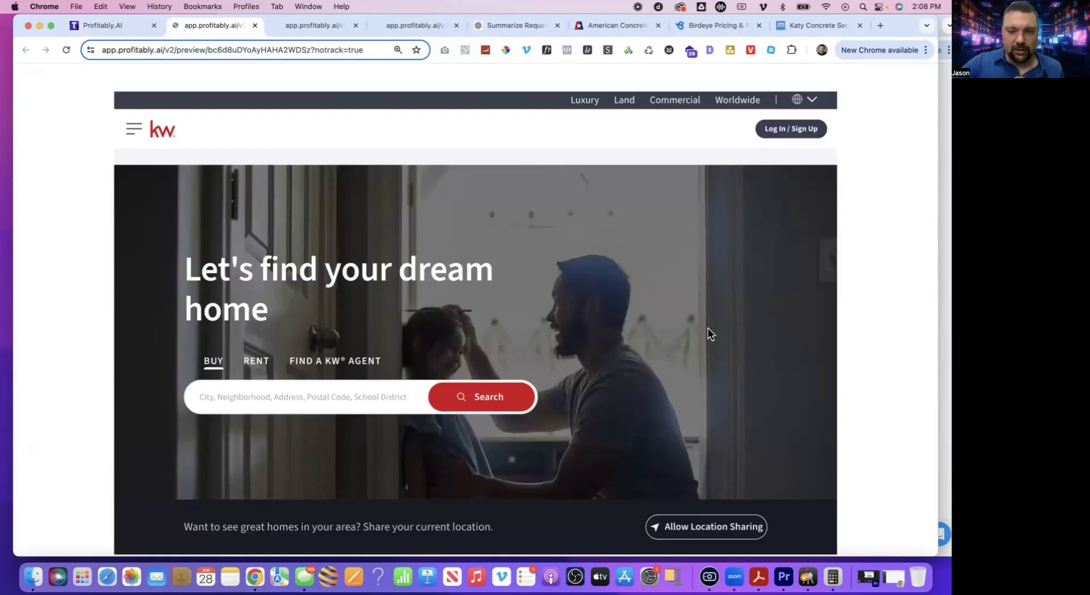
pyautogui.scroll(-5, 708, 328)
pyautogui.scroll(3, 707, 332)
pyautogui.scroll(2, 330, 173)
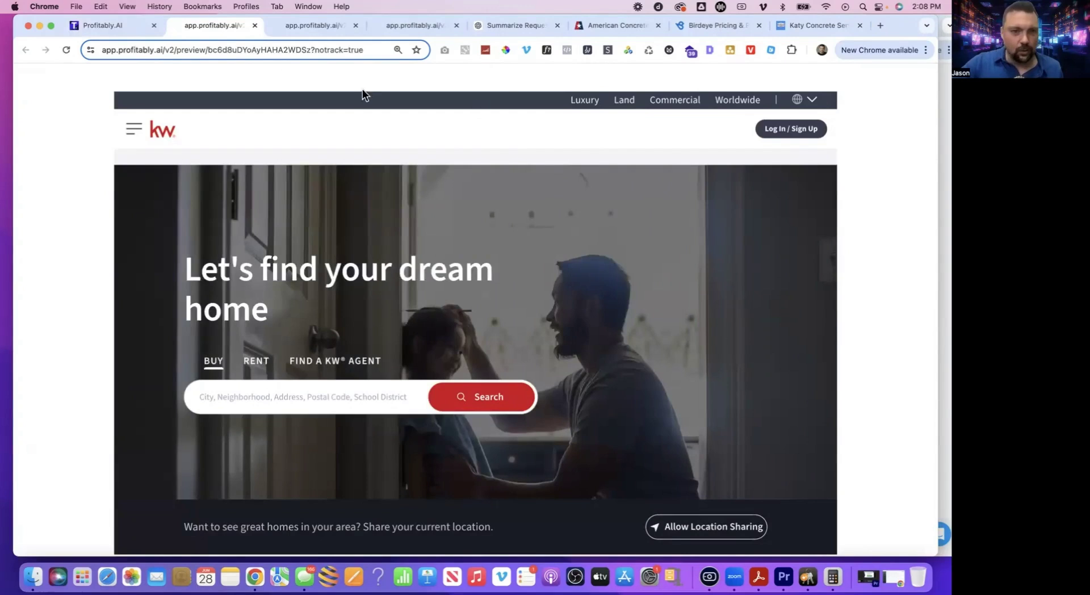
pyautogui.click(134, 27)
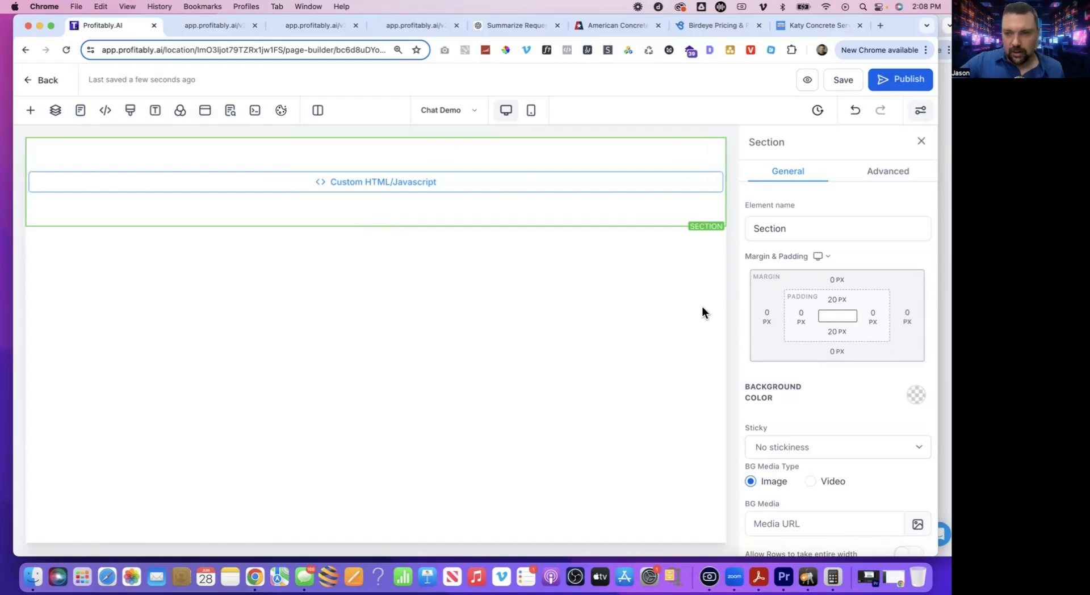
# Make the section's rows span the full width, save, and preview the page again
pyautogui.scroll(-2, 861, 455)
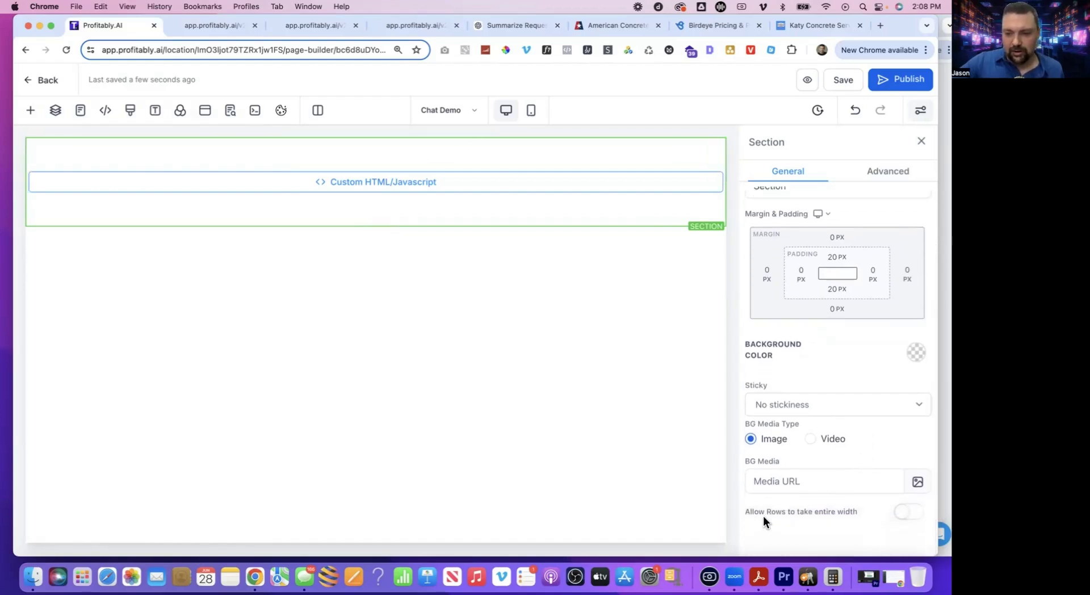
pyautogui.click(905, 513)
pyautogui.click(844, 81)
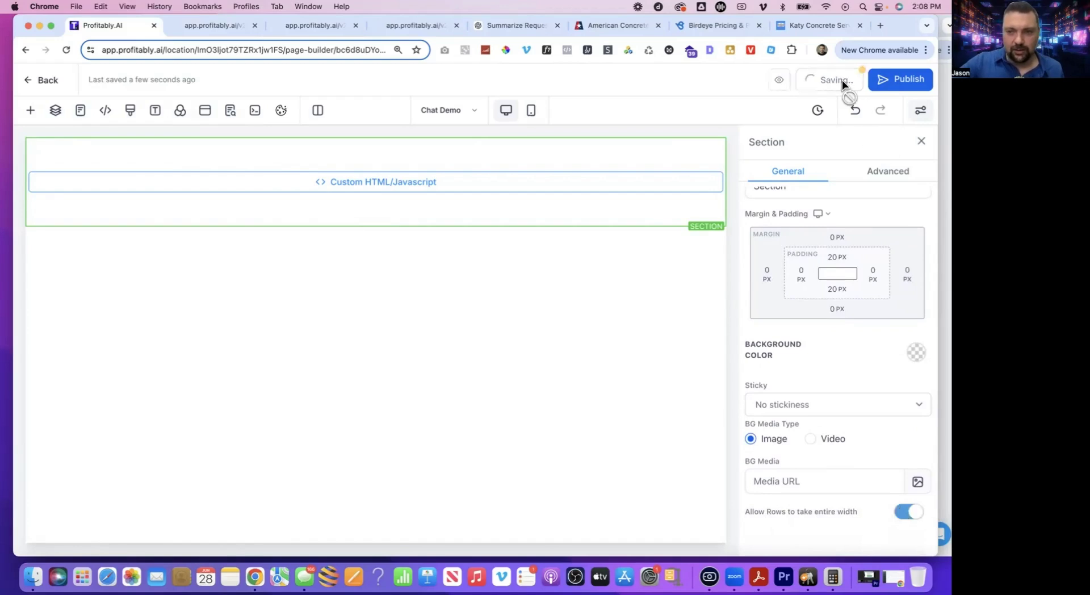
pyautogui.click(808, 81)
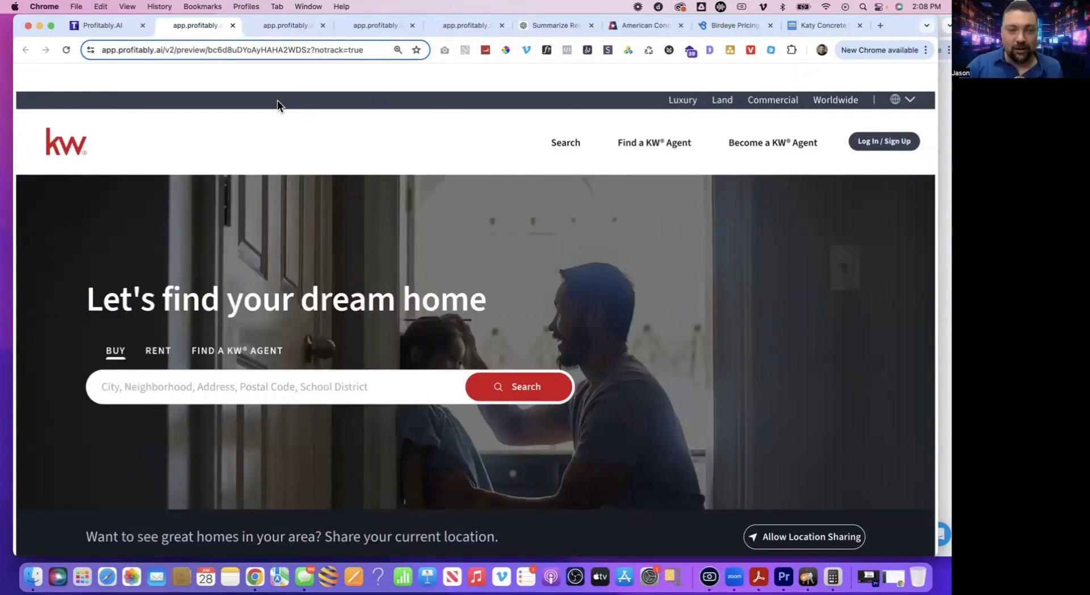
pyautogui.click(108, 27)
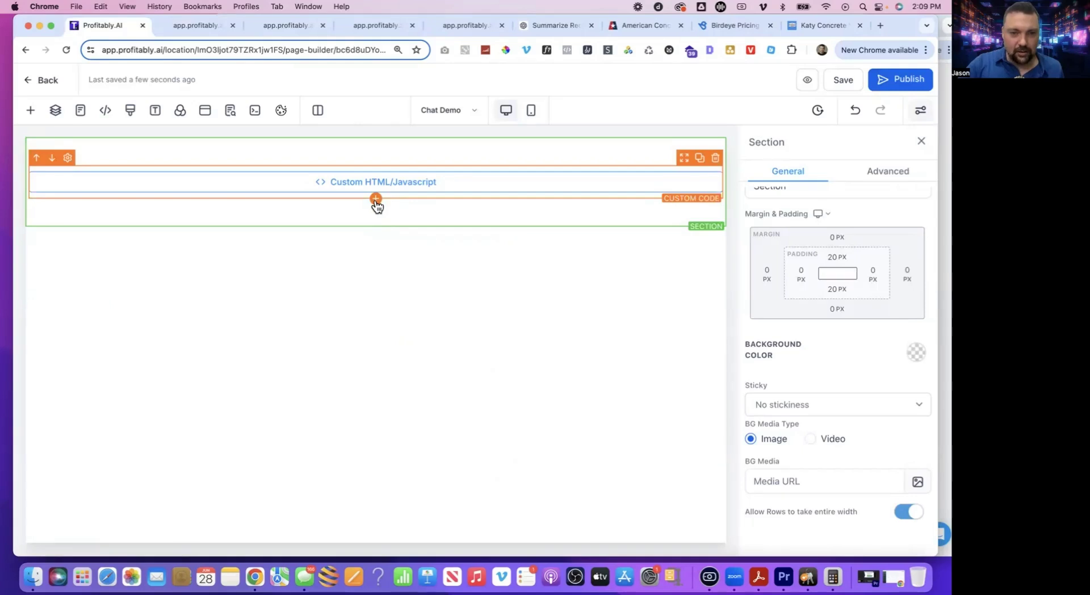
# Add a Headline below the Custom HTML block reading 'This Is A Demo Of Our Chat, But Not On Your Actual Website'
pyautogui.click(376, 199)
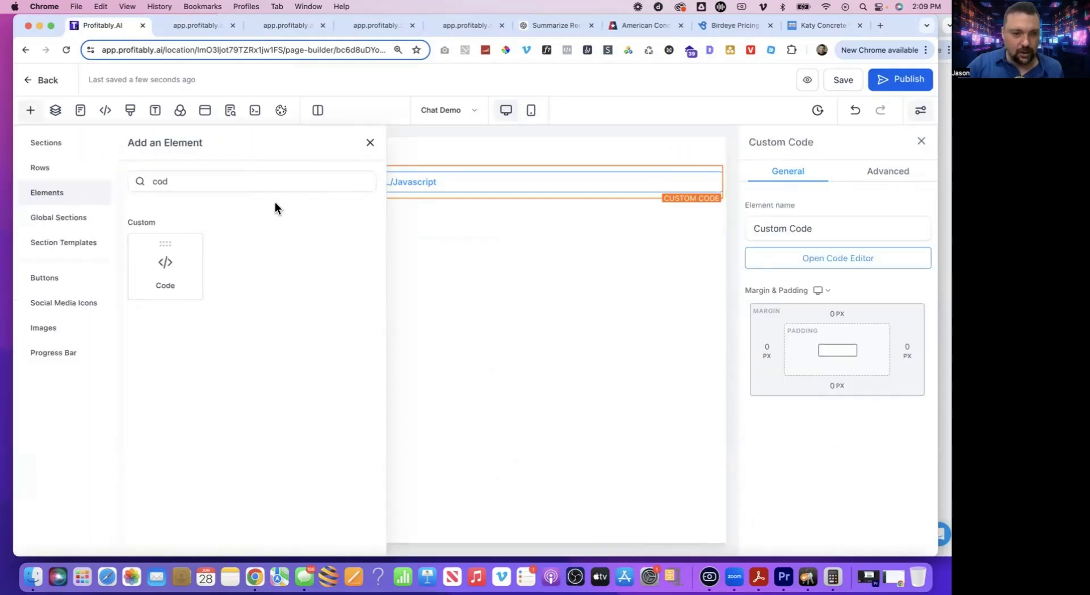
pyautogui.click(263, 178)
pyautogui.press('super+a')
pyautogui.press('BackSpace')
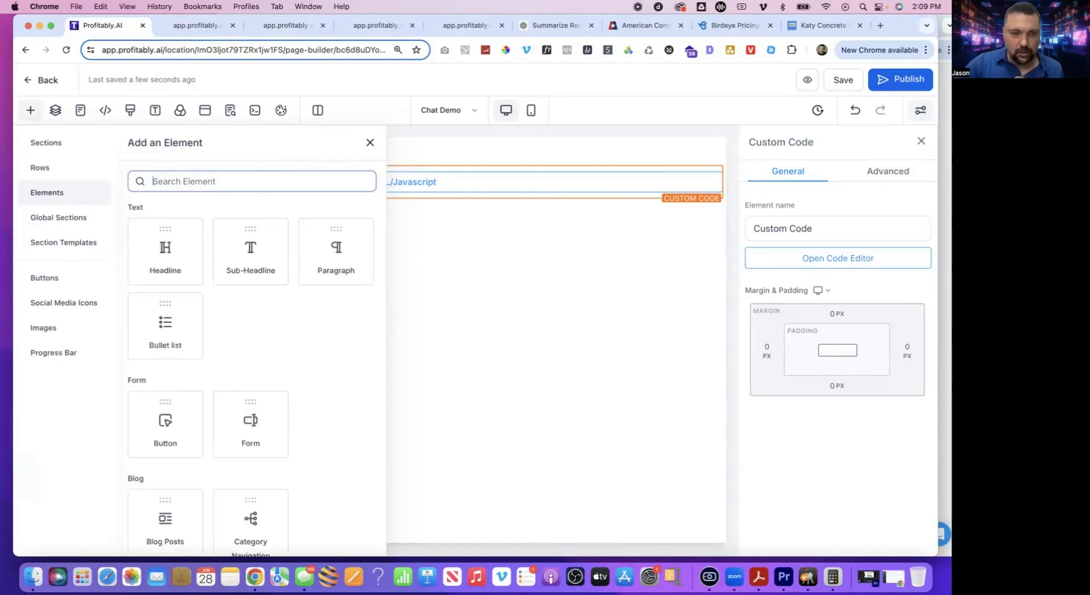
pyautogui.click(165, 250)
pyautogui.click(336, 210)
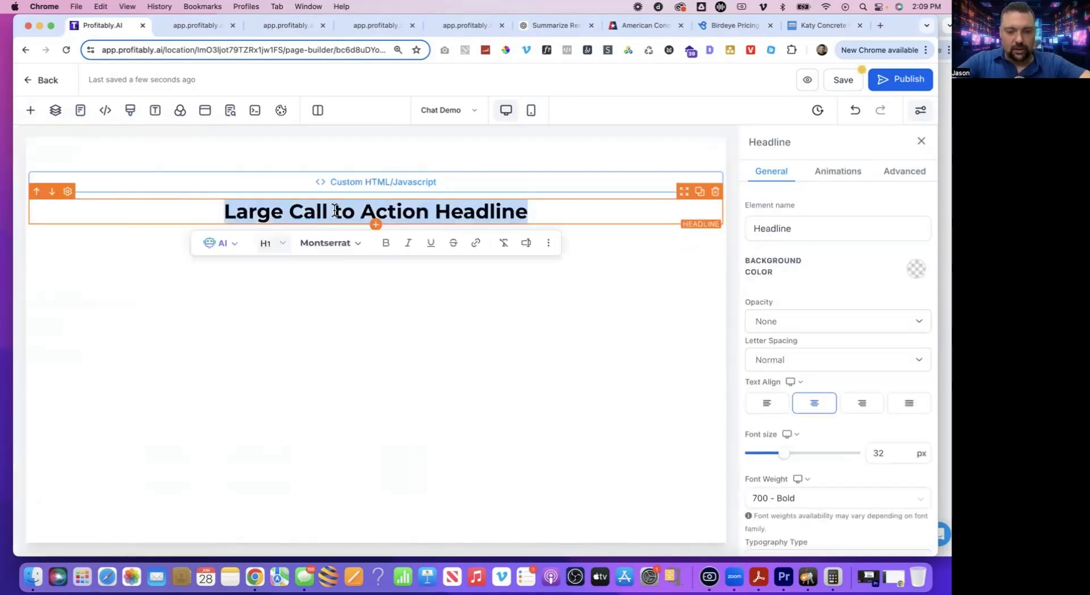
pyautogui.press('BackSpace')
pyautogui.write('This Is ')
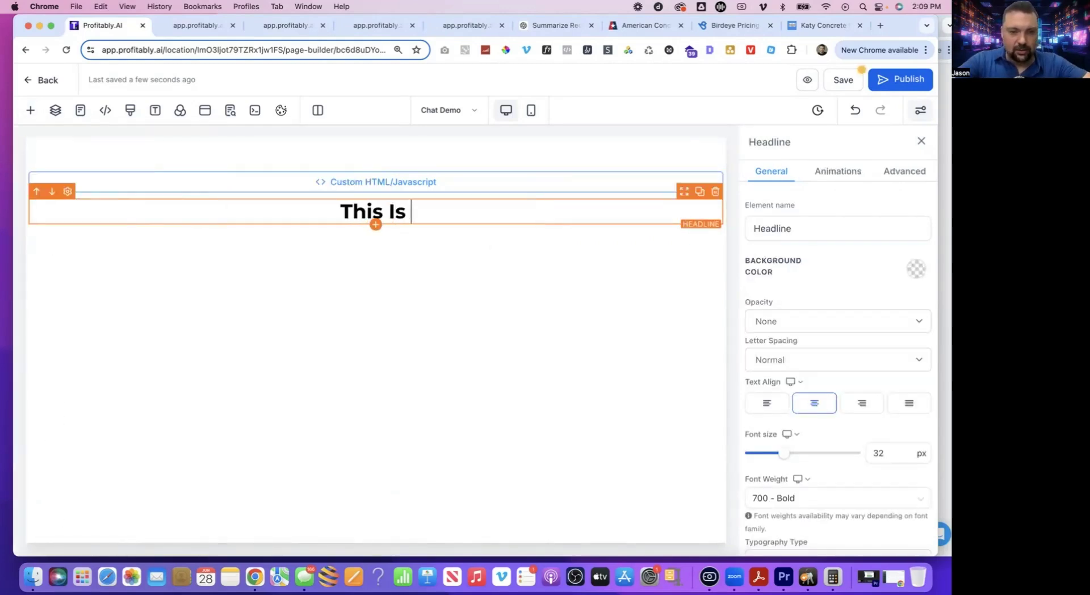
pyautogui.write('A Demo O')
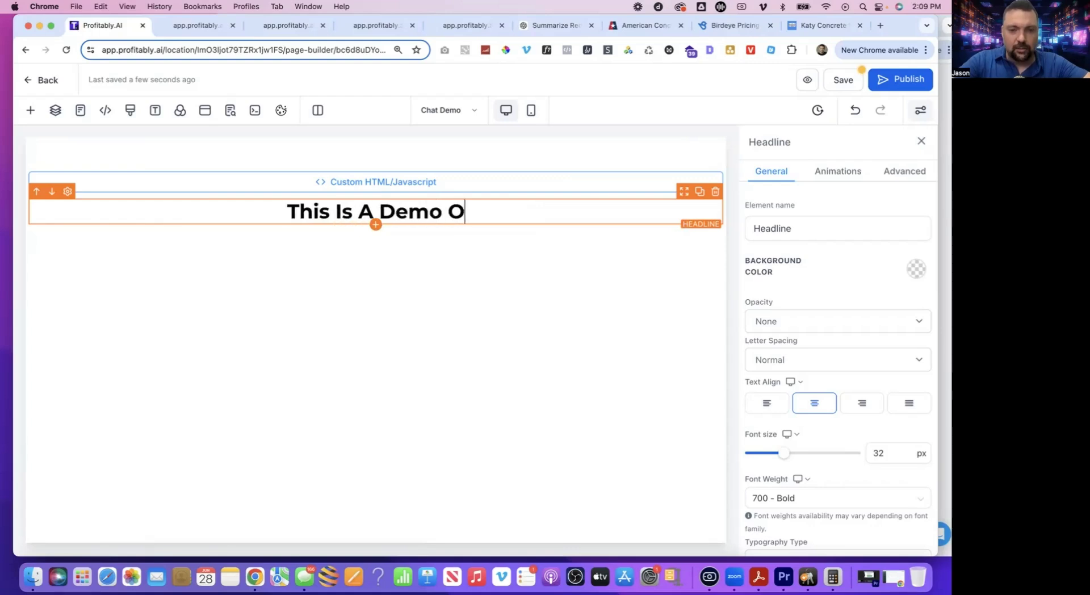
pyautogui.write('f Our Chat')
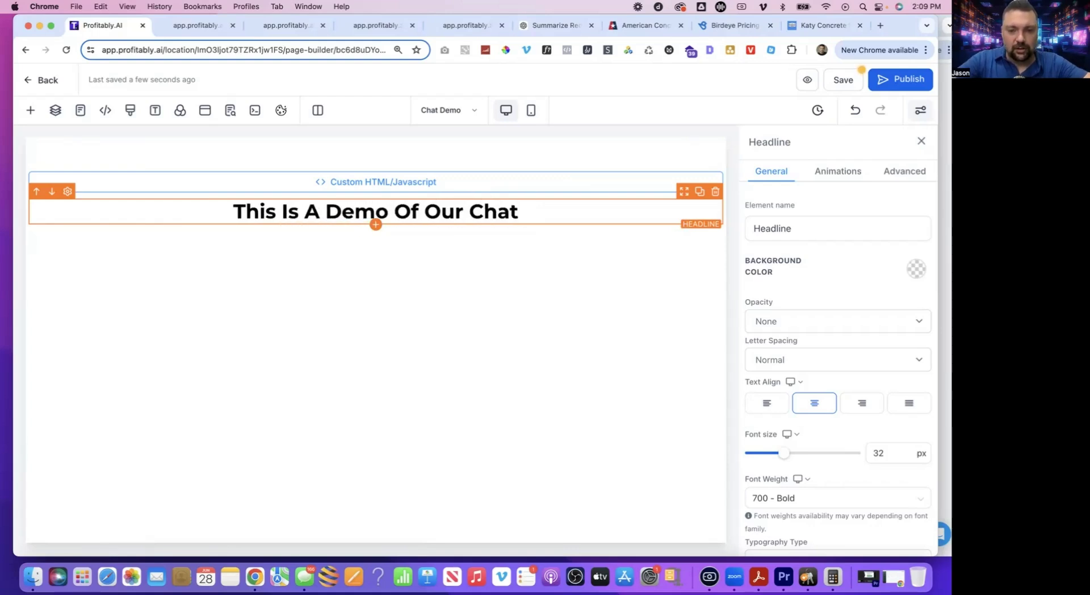
pyautogui.write(', But Not On Your')
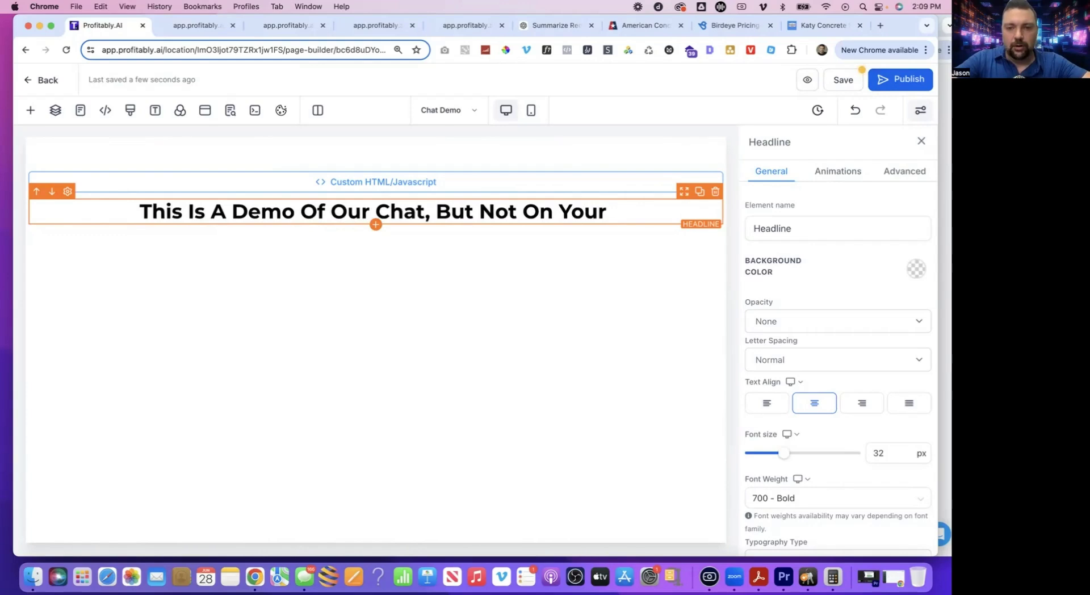
pyautogui.write(' Actual Website')
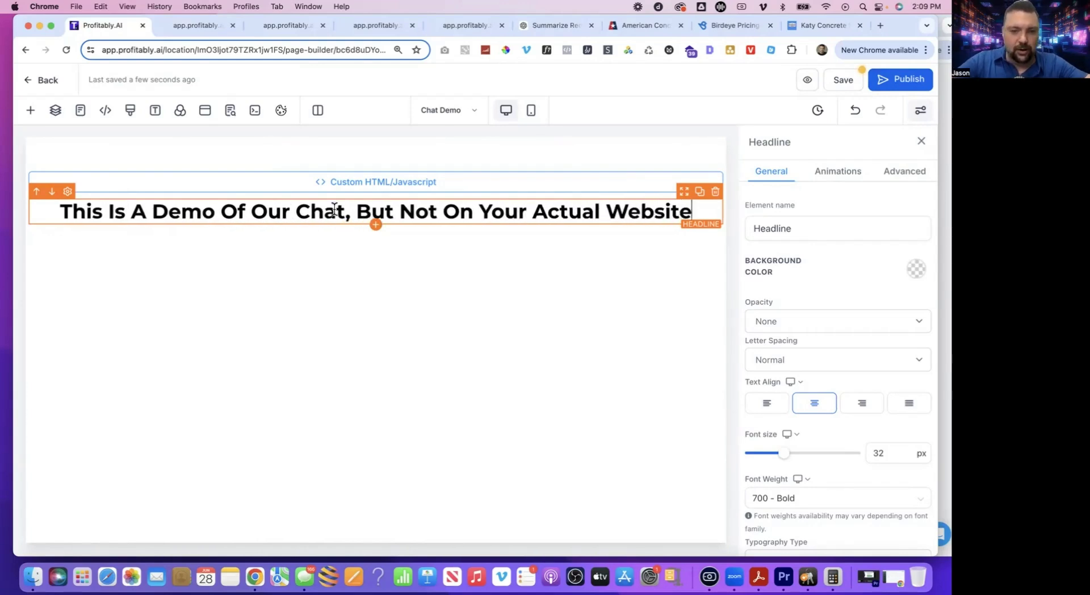
# Make the headline text white at a 25 px font size
pyautogui.press('super+a')
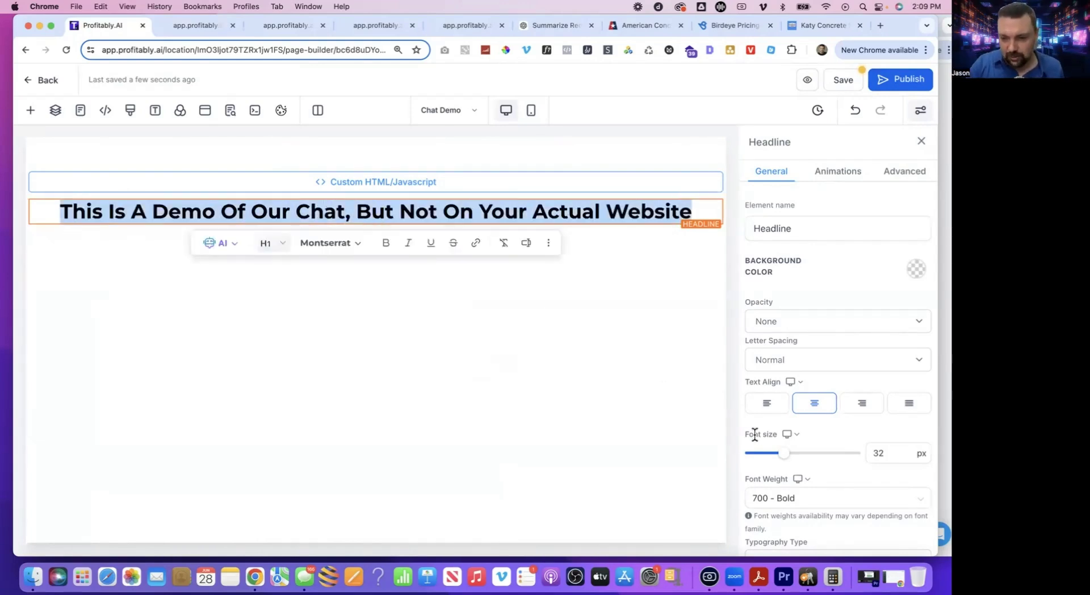
pyautogui.moveTo(786, 459); pyautogui.dragTo(778, 459)
pyautogui.scroll(-5, 828, 480)
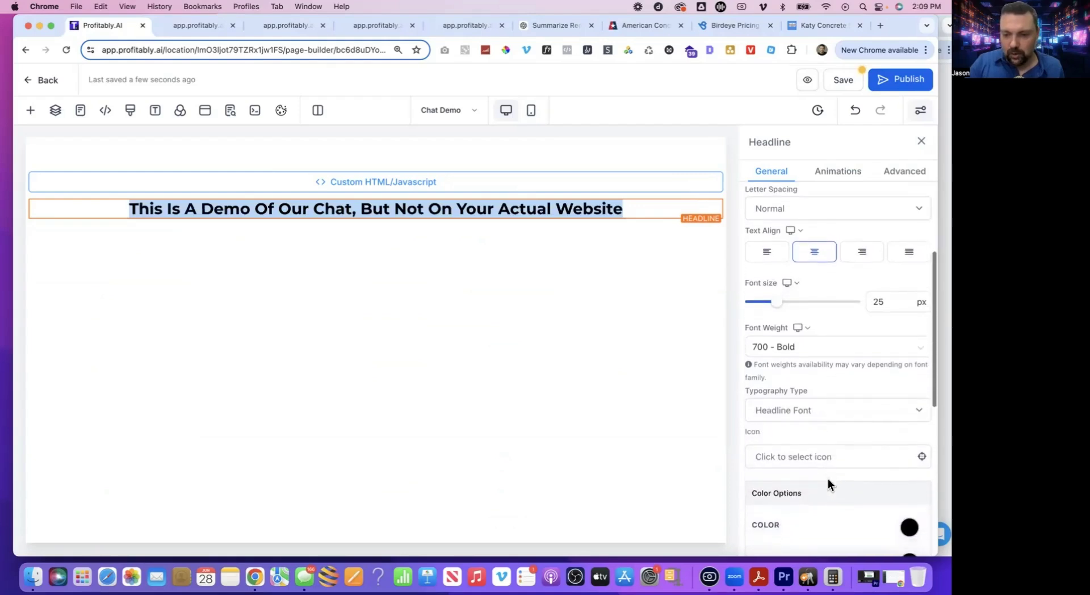
pyautogui.scroll(-2, 828, 479)
pyautogui.click(838, 463)
pyautogui.click(807, 476)
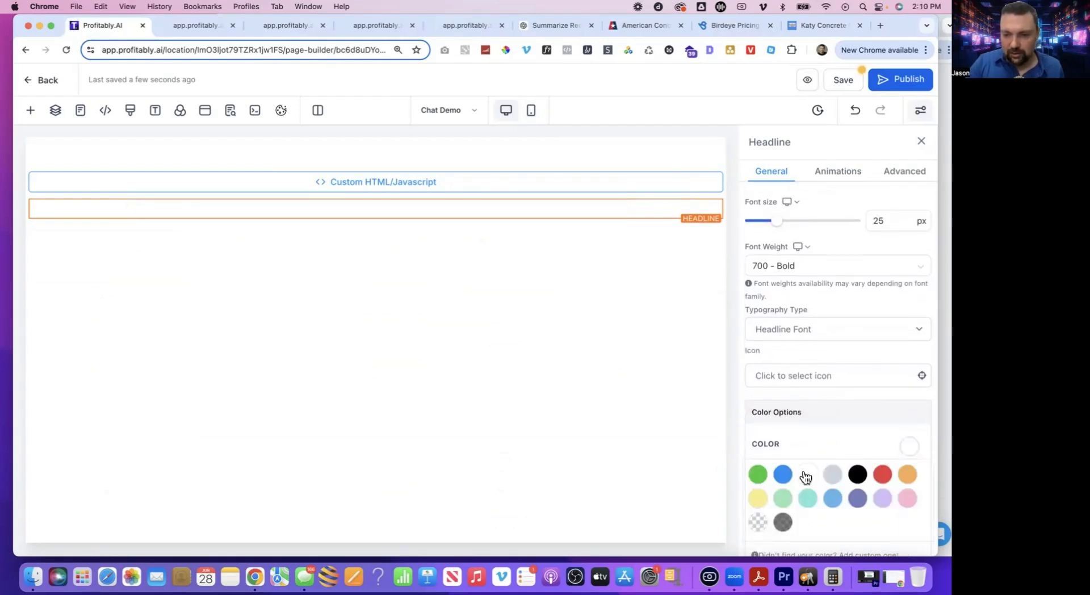
pyautogui.tripleClick(557, 206)
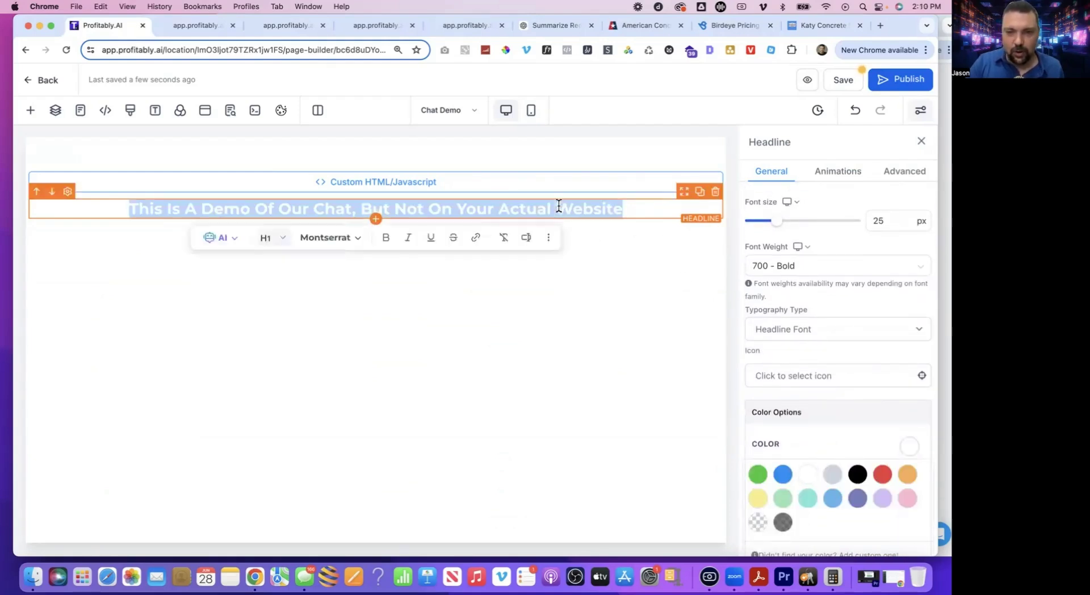
pyautogui.click(665, 208)
# Give the headline a red background and move it above the Custom HTML/Javascript block
pyautogui.scroll(8, 828, 301)
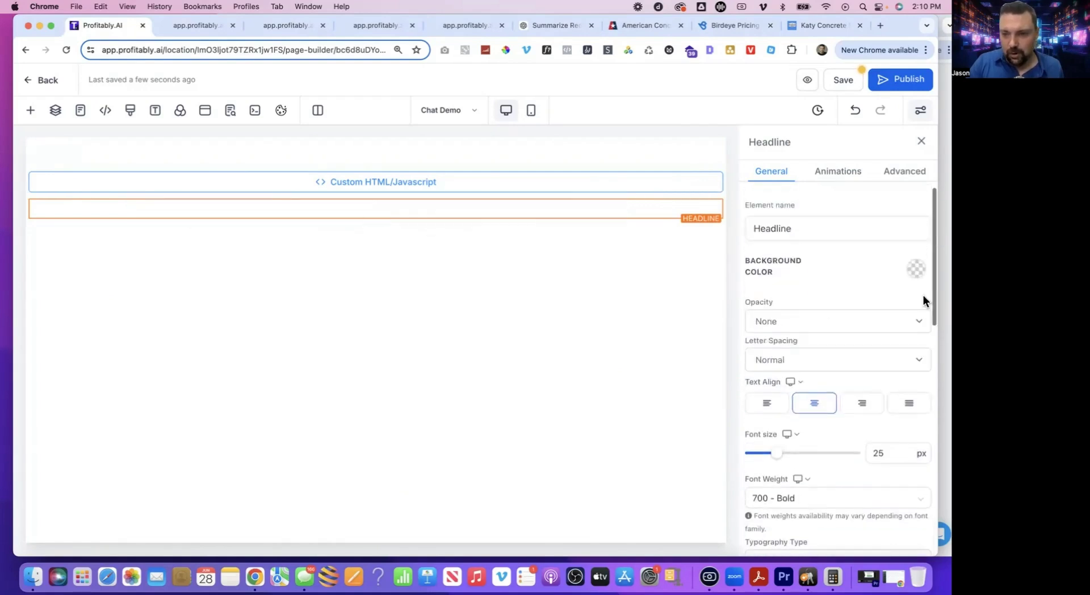
pyautogui.click(918, 271)
pyautogui.click(876, 302)
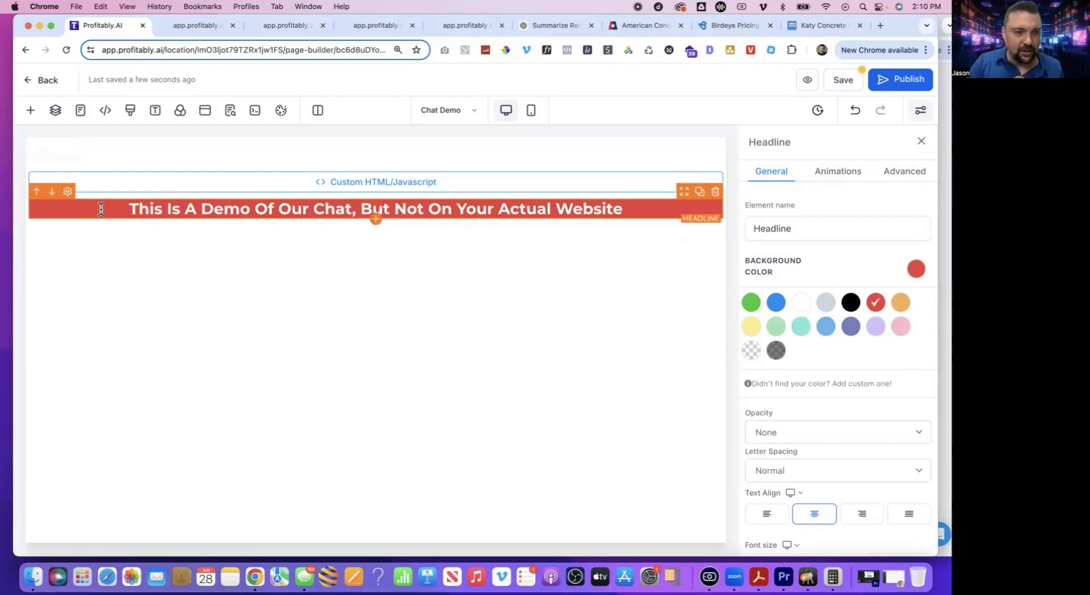
pyautogui.click(36, 191)
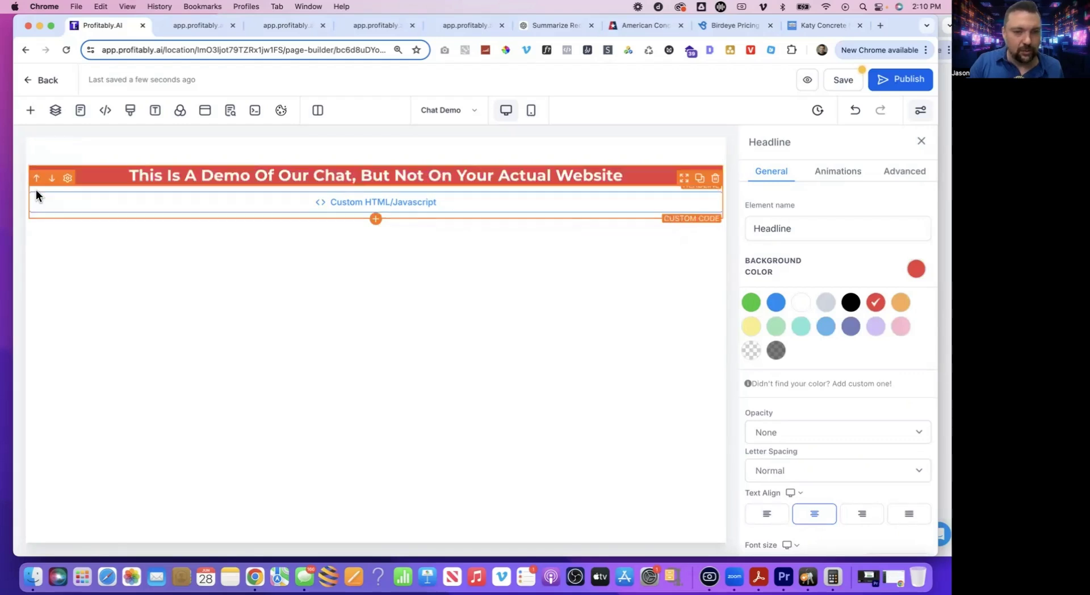
pyautogui.click(405, 160)
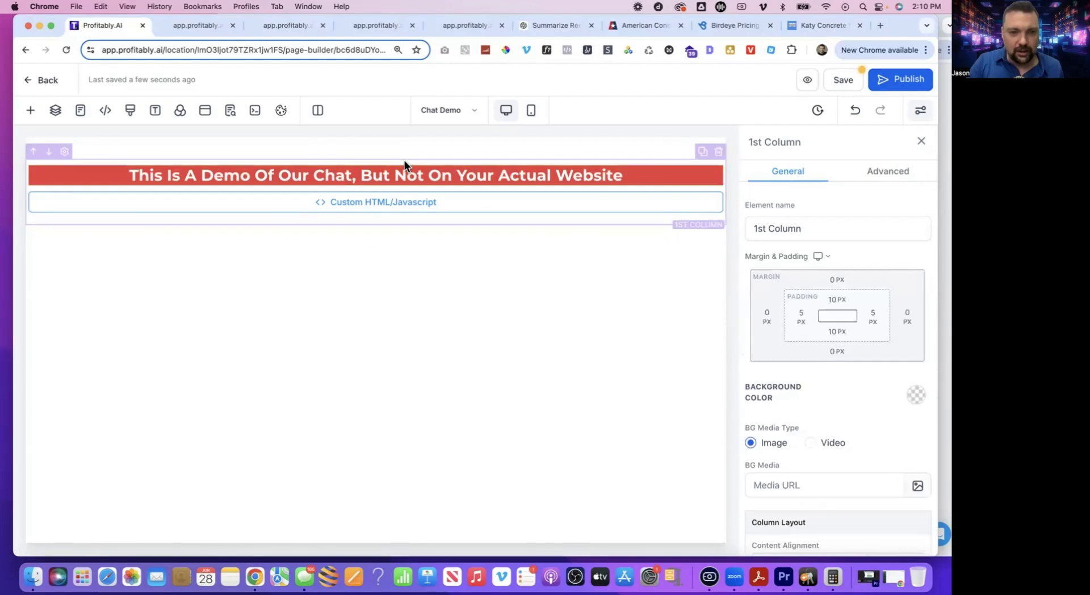
# Set the top padding of the headline's column, row and section to 0px
pyautogui.click(830, 305)
pyautogui.click(765, 357)
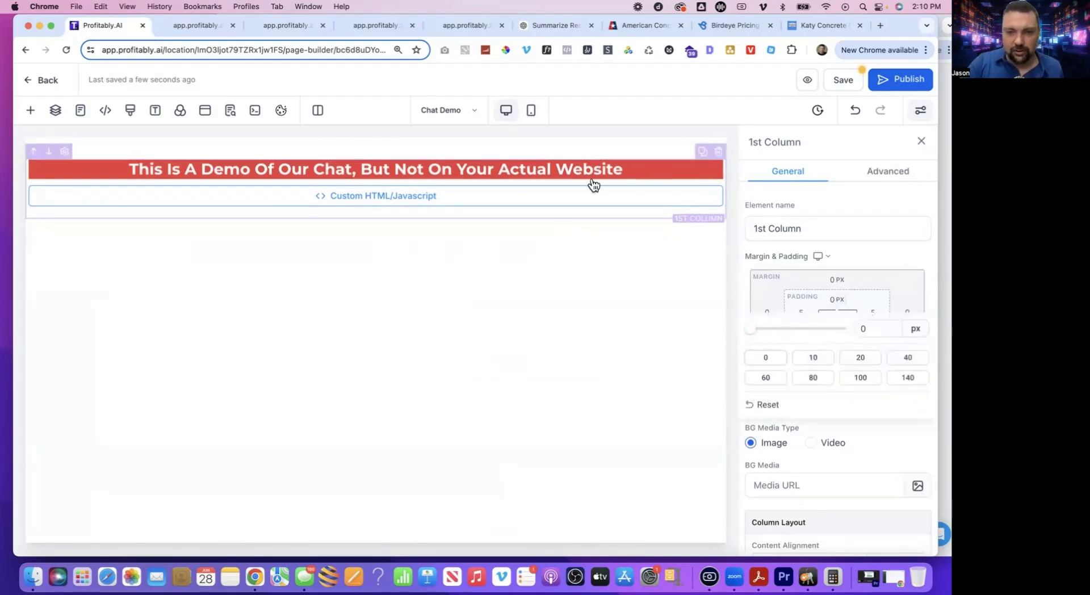
pyautogui.click(517, 151)
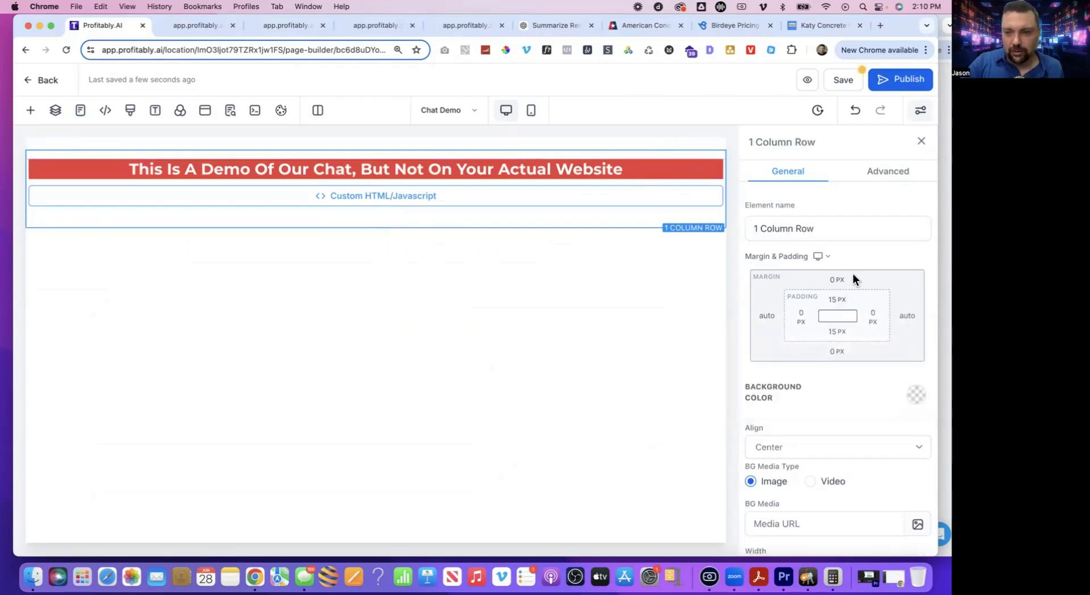
pyautogui.click(845, 301)
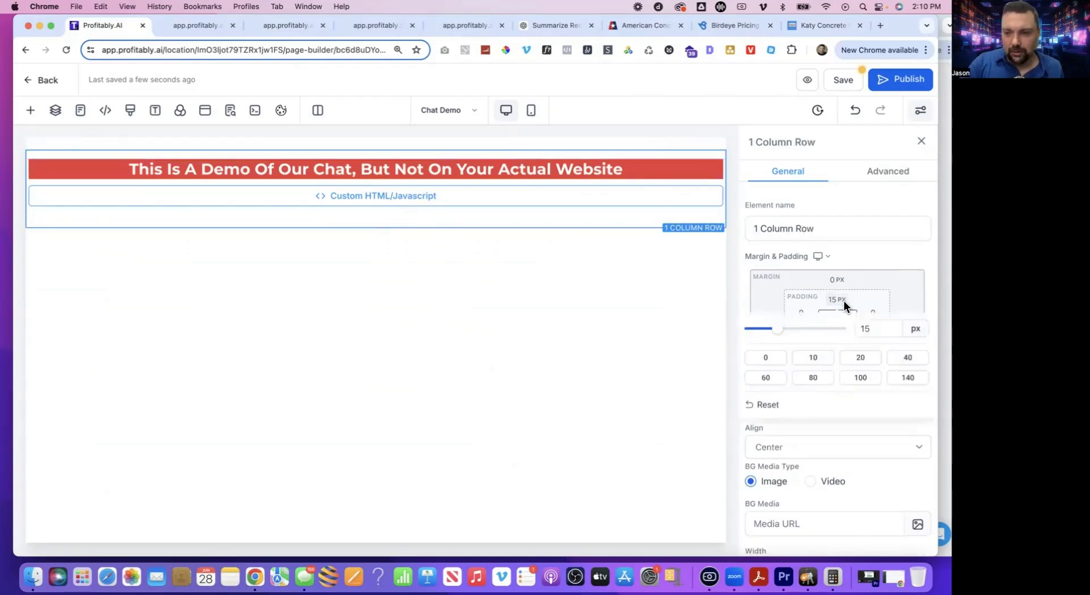
pyautogui.click(766, 357)
pyautogui.click(527, 145)
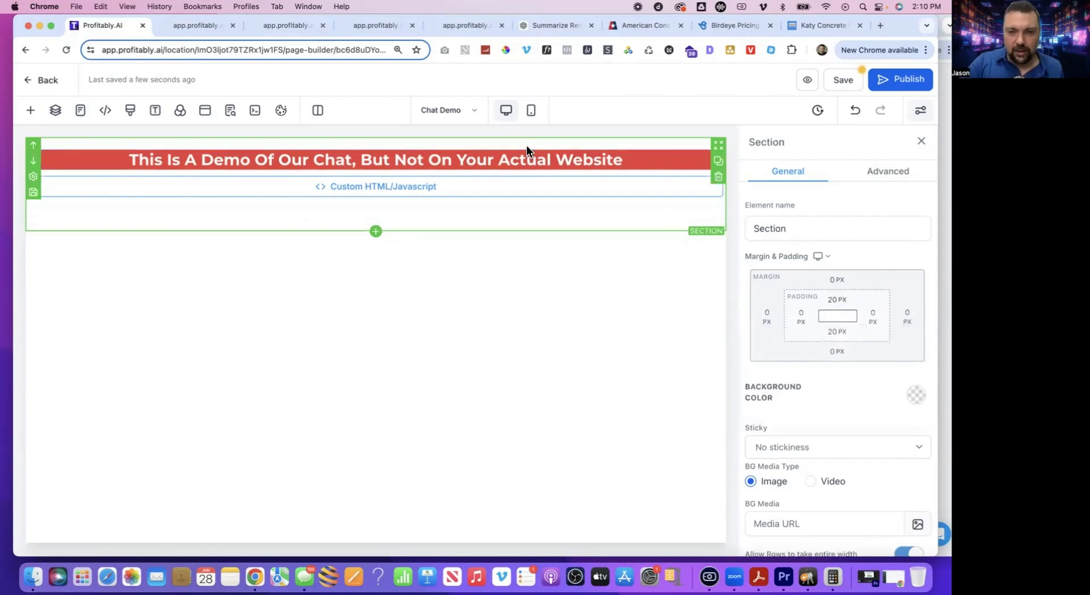
pyautogui.click(835, 309)
pyautogui.click(766, 357)
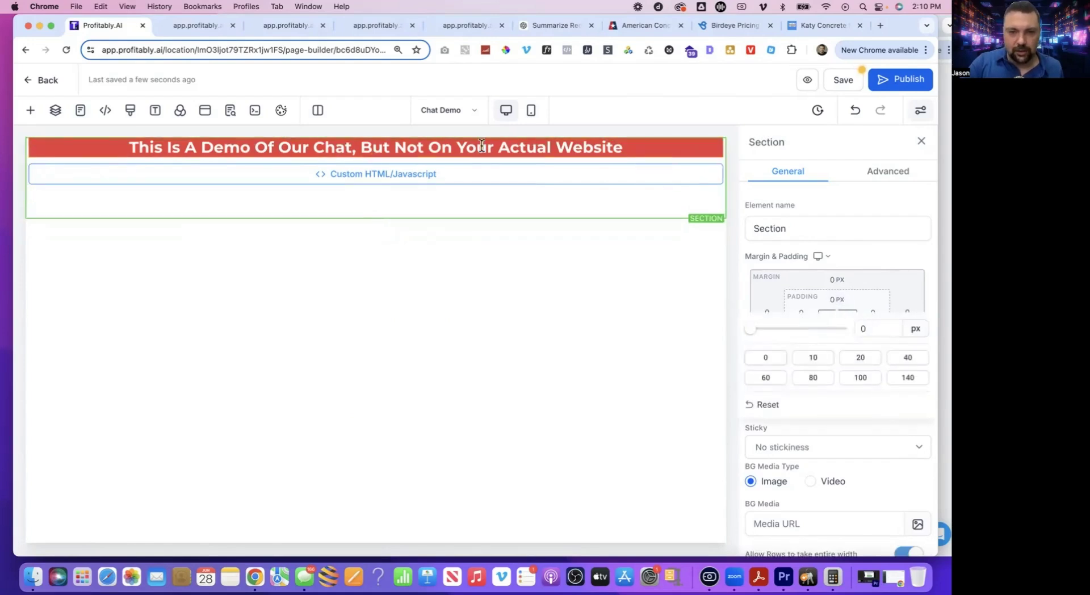
# Save the page and check the preview showing the red banner above the embedded site
pyautogui.click(844, 81)
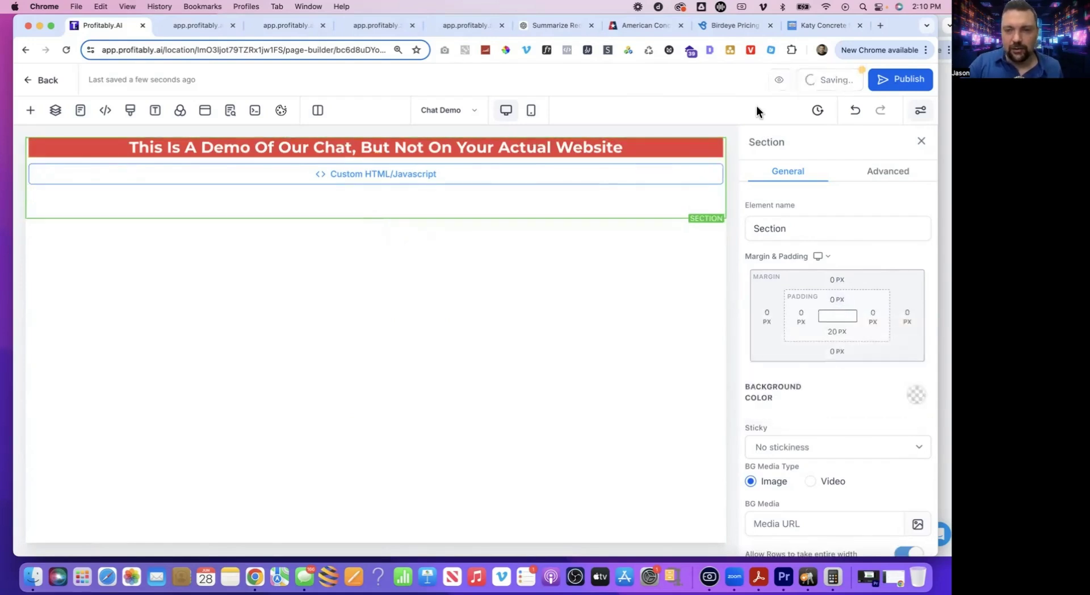
pyautogui.click(178, 26)
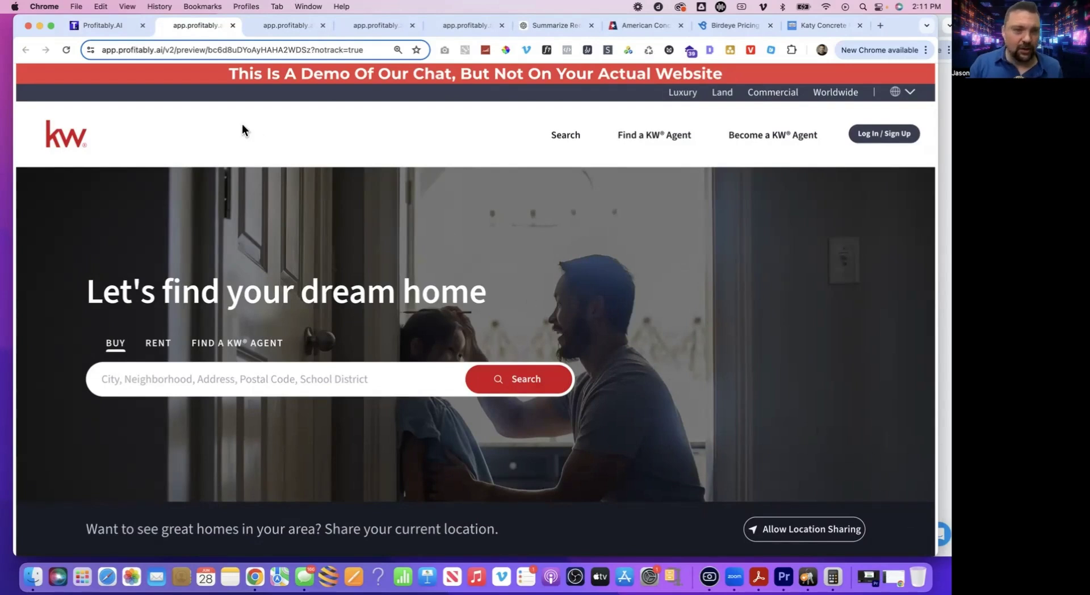
pyautogui.click(106, 32)
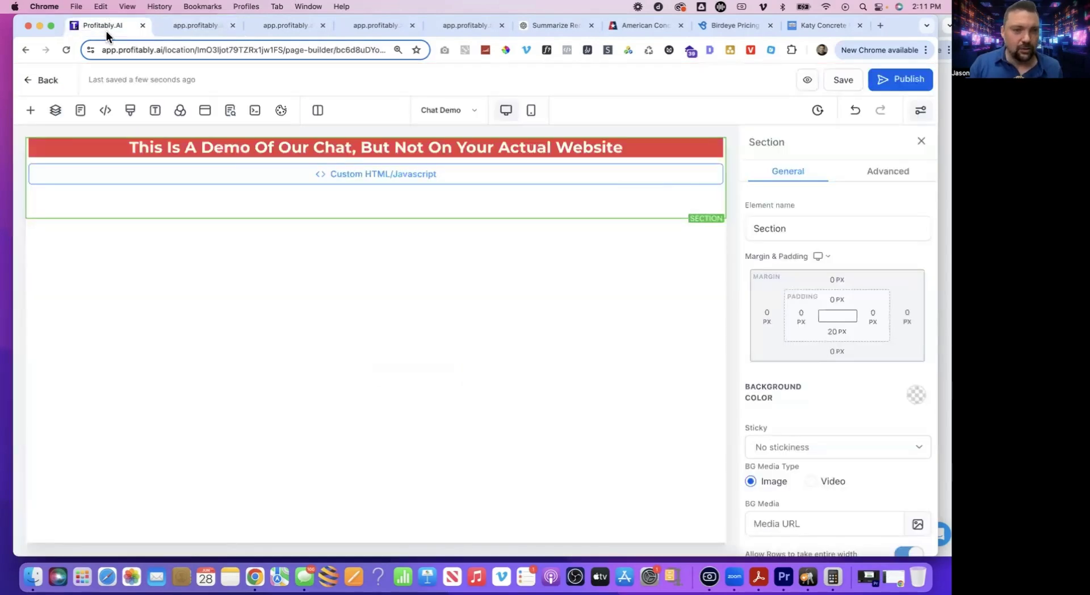
# Enable the chat widget in the Chat Demo funnel's settings and save
pyautogui.click(36, 80)
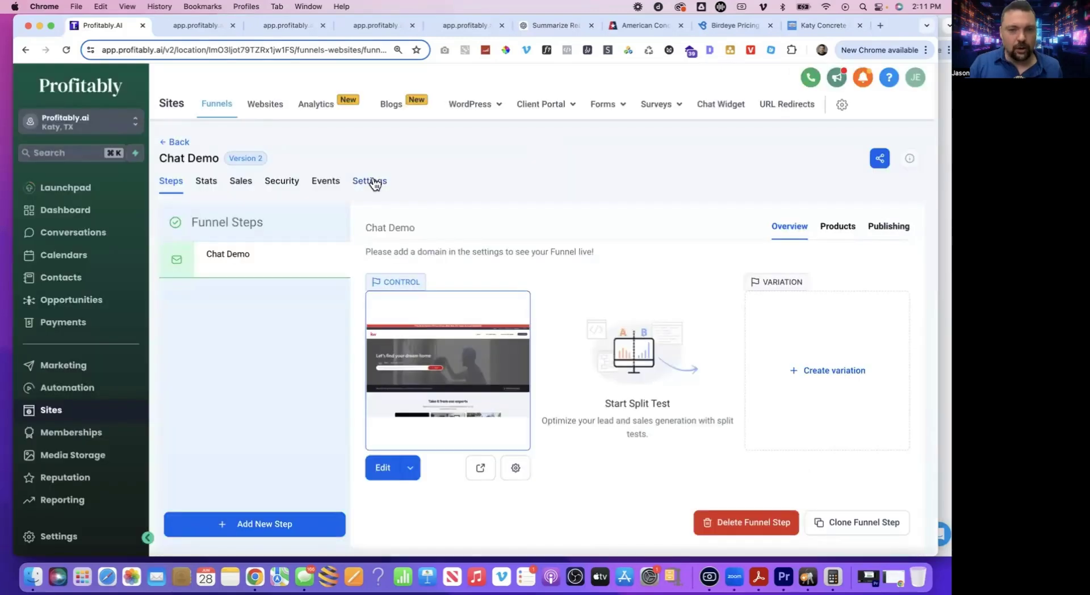
pyautogui.click(373, 181)
pyautogui.scroll(-5, 284, 375)
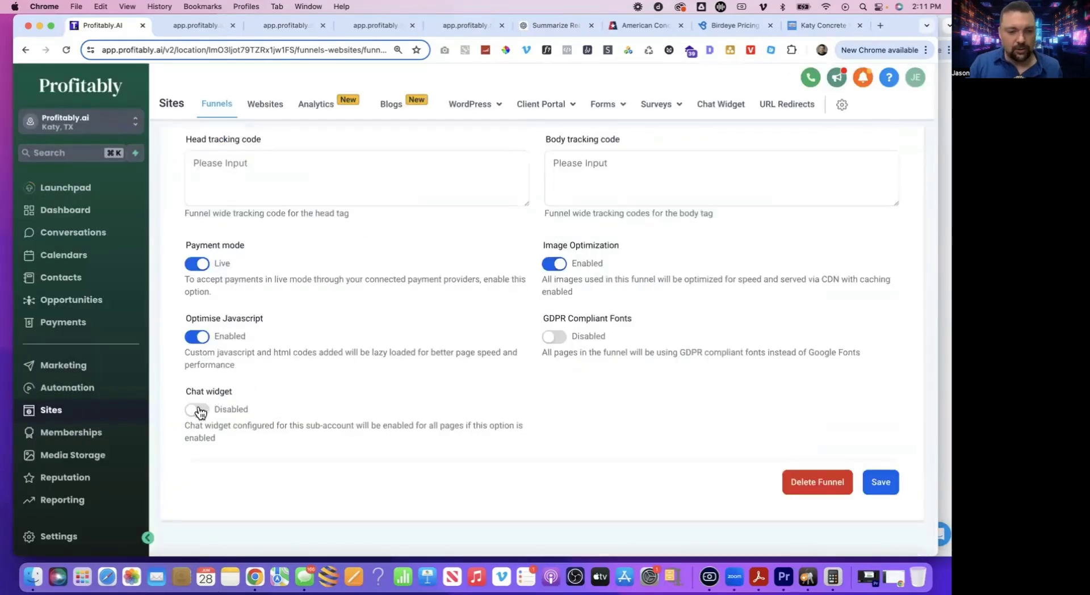
pyautogui.click(197, 410)
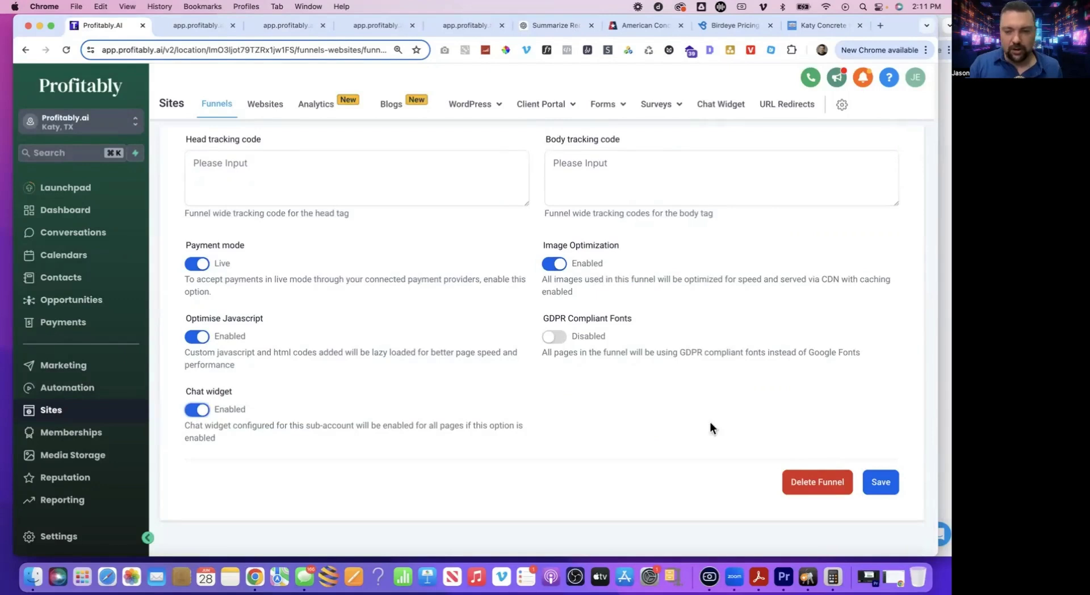
pyautogui.click(896, 496)
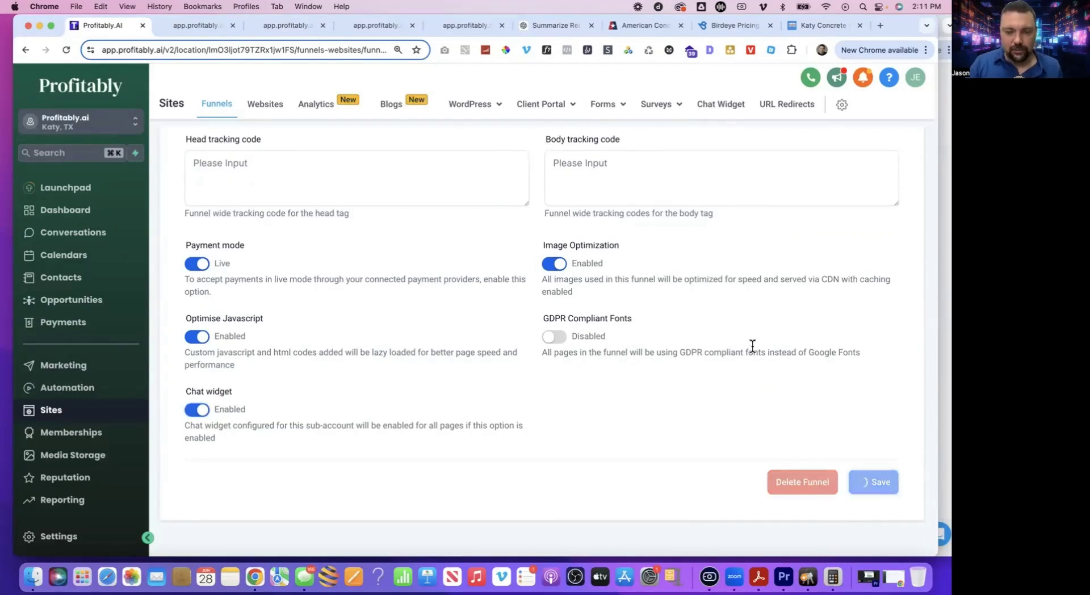
# Test the chat panel on the live preview, then bring up the American Concrete Products site
pyautogui.click(191, 28)
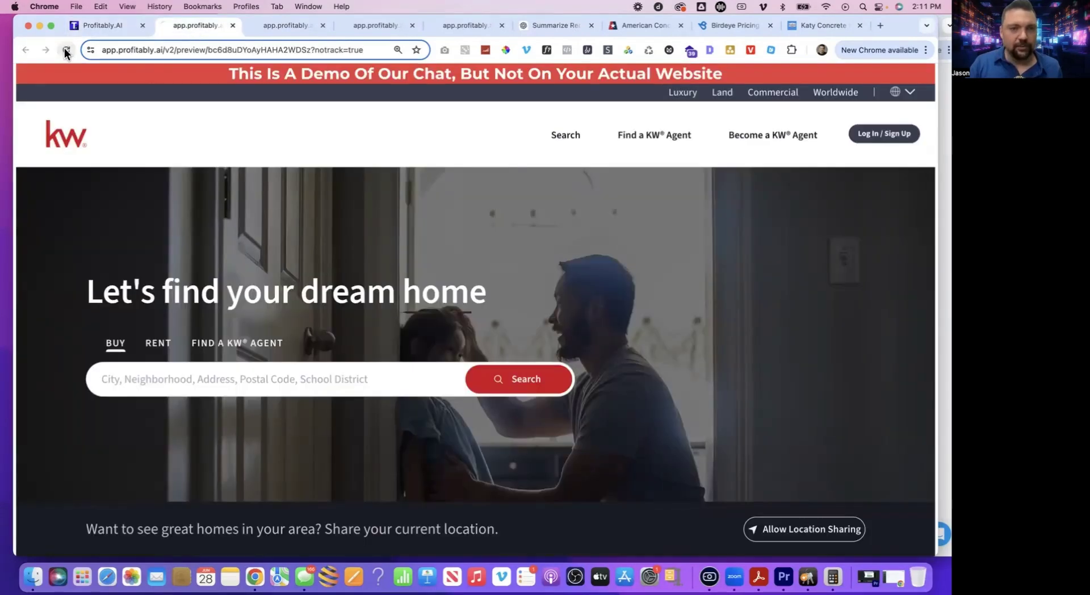
pyautogui.click(907, 526)
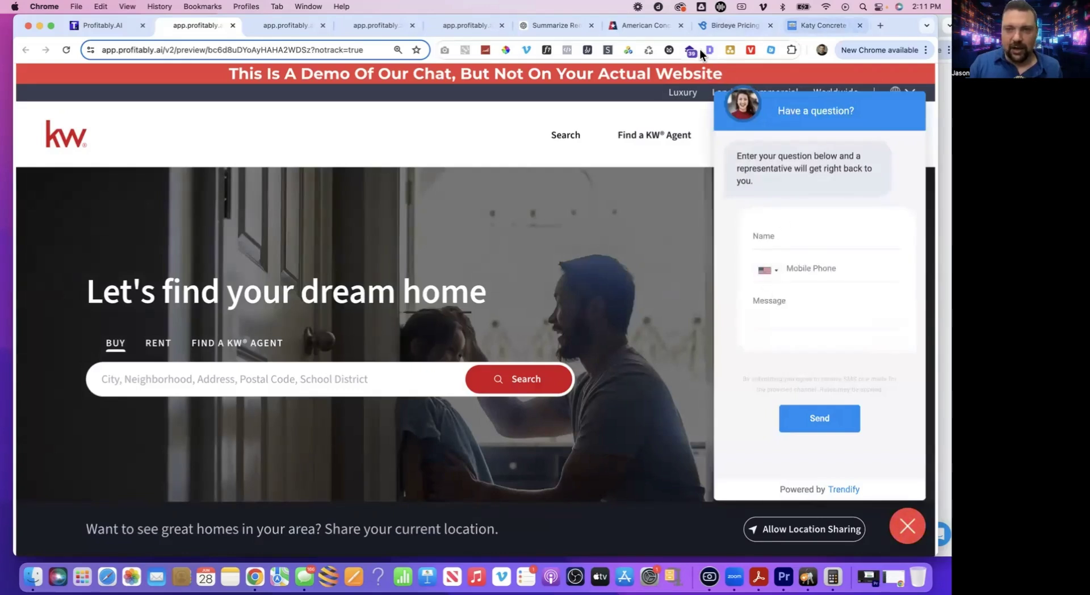
pyautogui.click(632, 26)
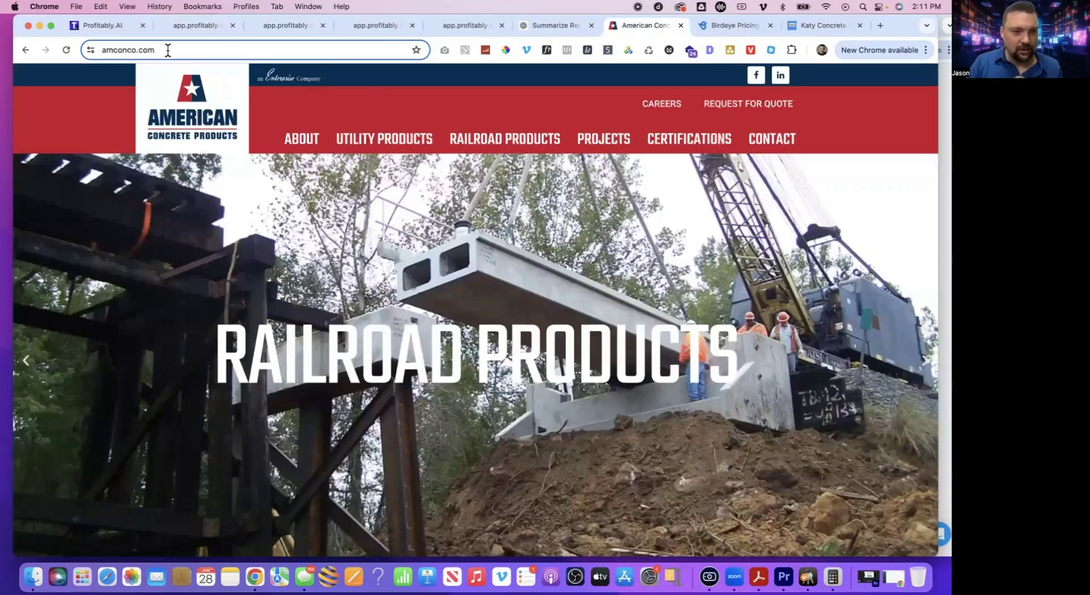
pyautogui.click(169, 49)
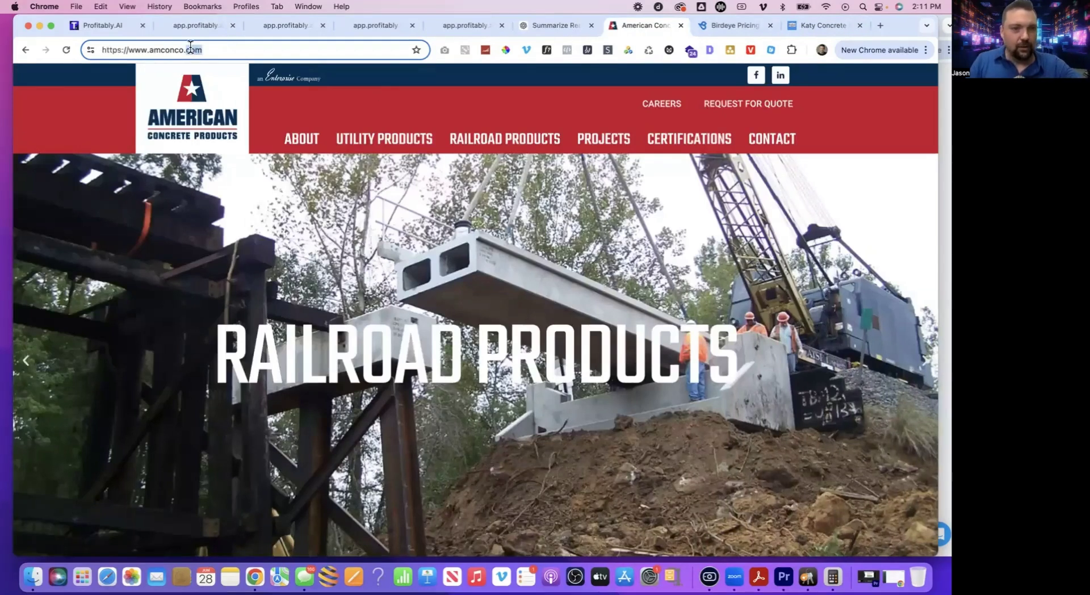
pyautogui.press('super+c')
pyautogui.click(102, 25)
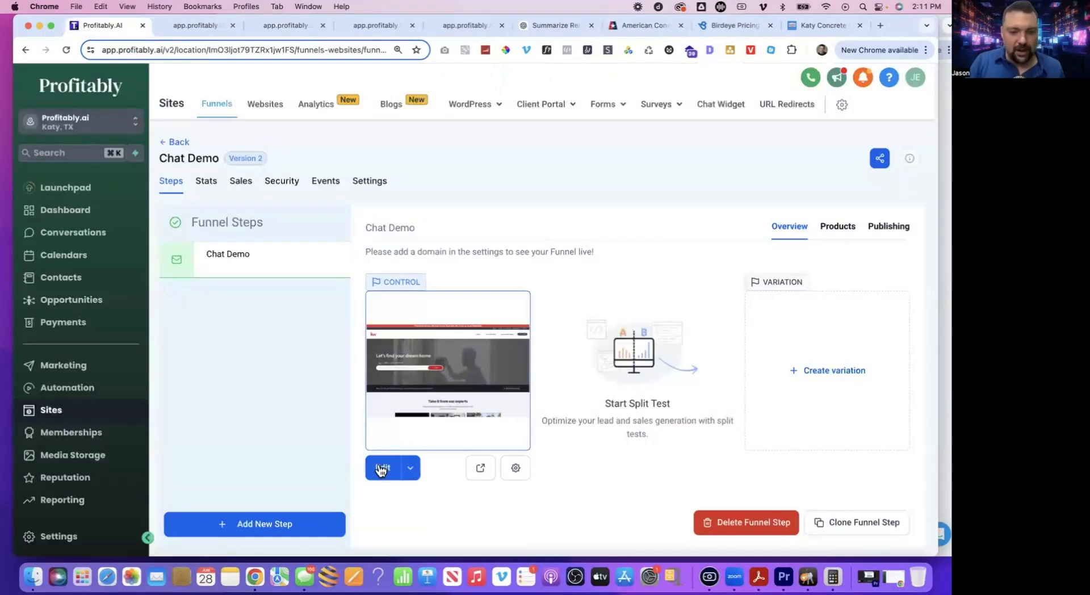
pyautogui.click(378, 465)
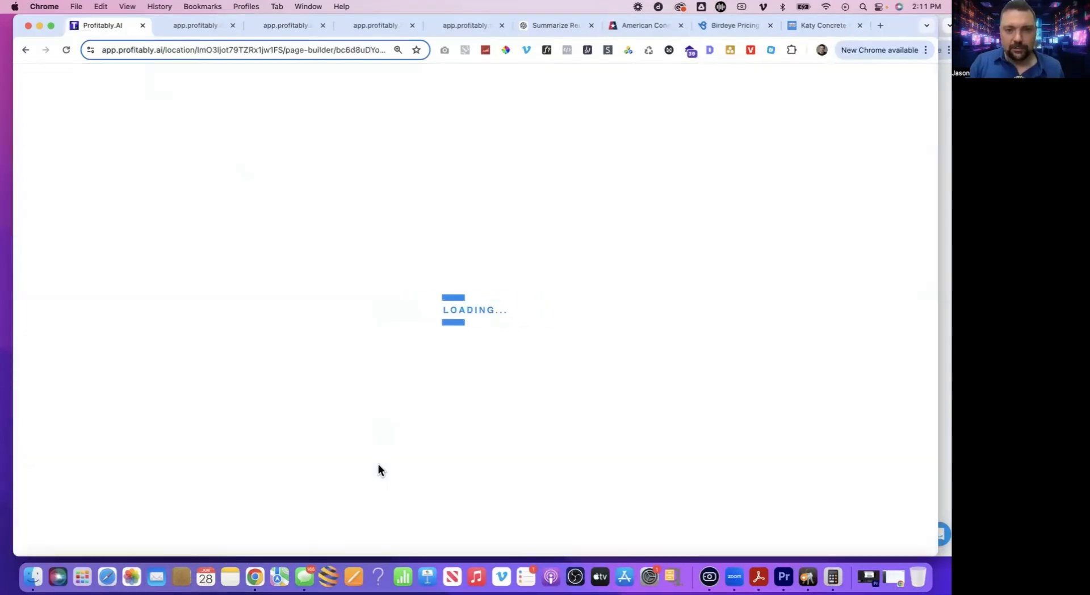
pyautogui.click(810, 259)
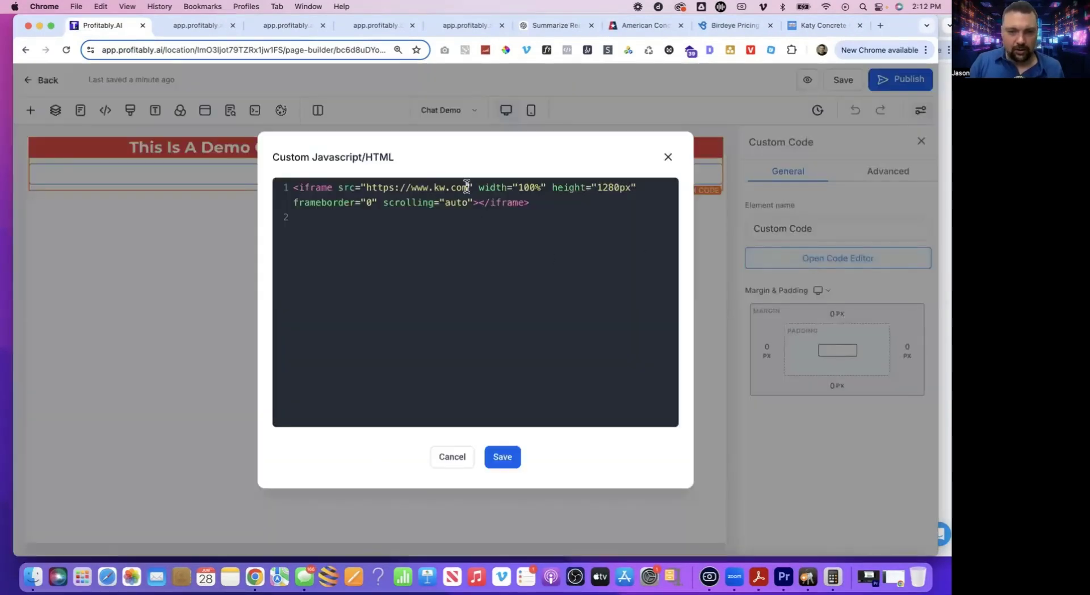
pyautogui.moveTo(469, 187); pyautogui.dragTo(368, 187)
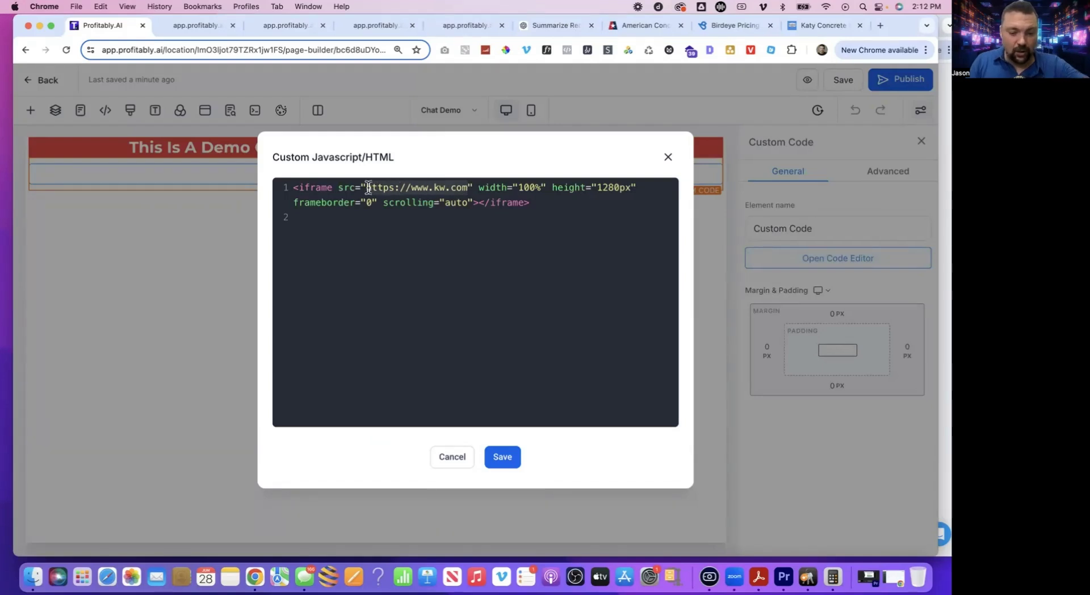
pyautogui.press('super+v')
pyautogui.click(502, 458)
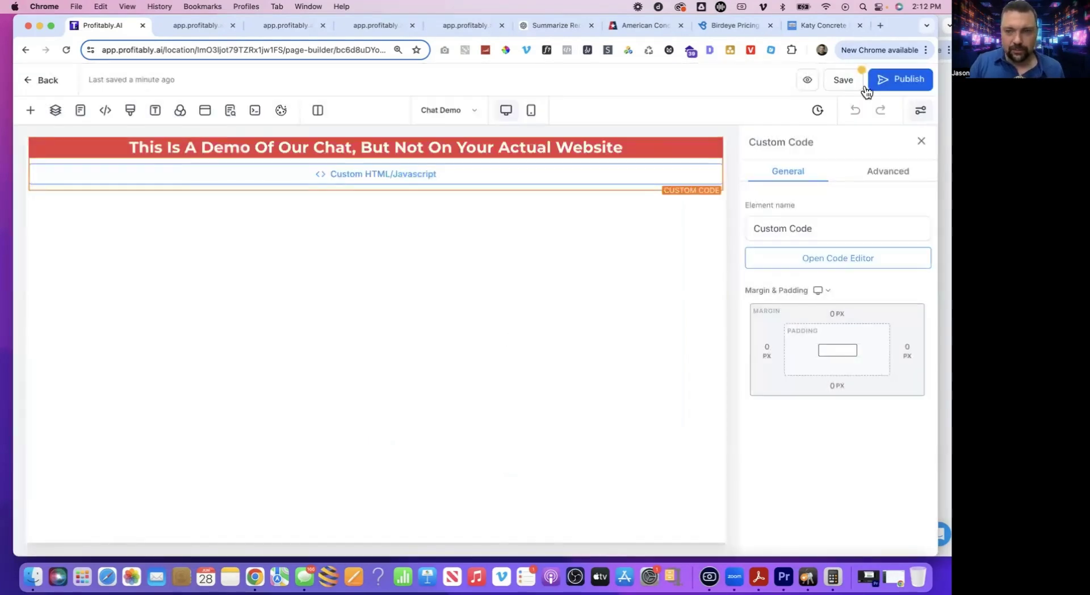
pyautogui.click(845, 80)
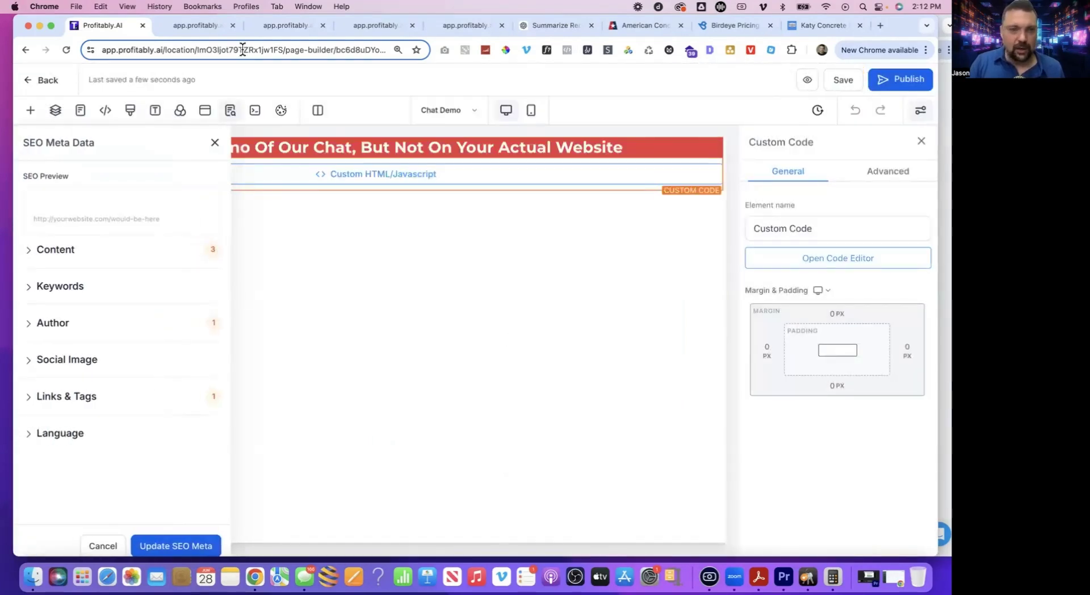
# Reload the preview and test the chat panel on the homepage and Railroad Products page
pyautogui.click(188, 23)
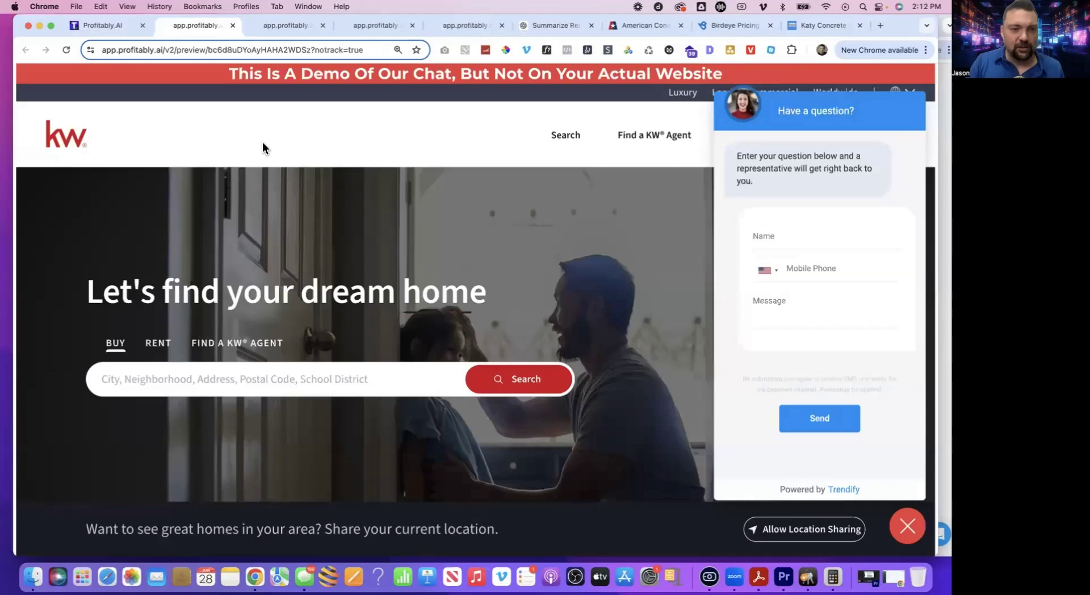
pyautogui.click(65, 51)
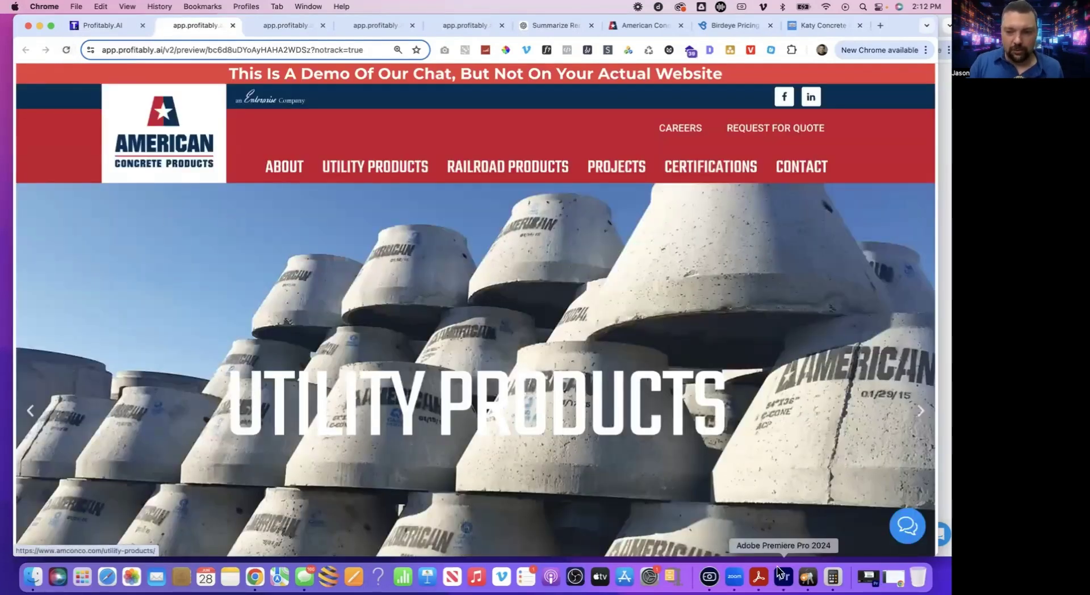
pyautogui.click(908, 526)
pyautogui.click(907, 526)
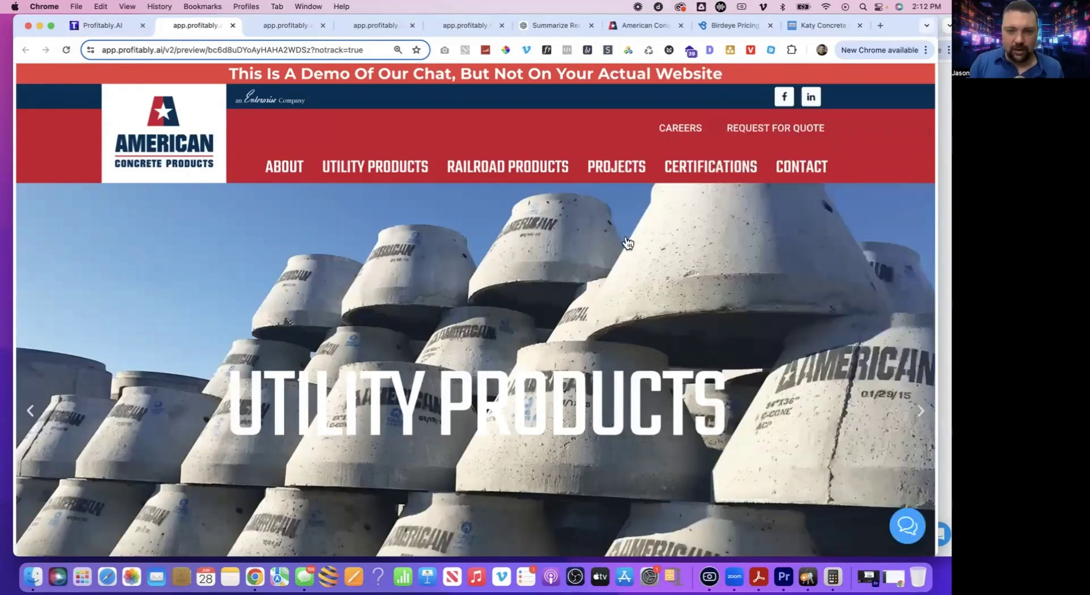
pyautogui.click(527, 164)
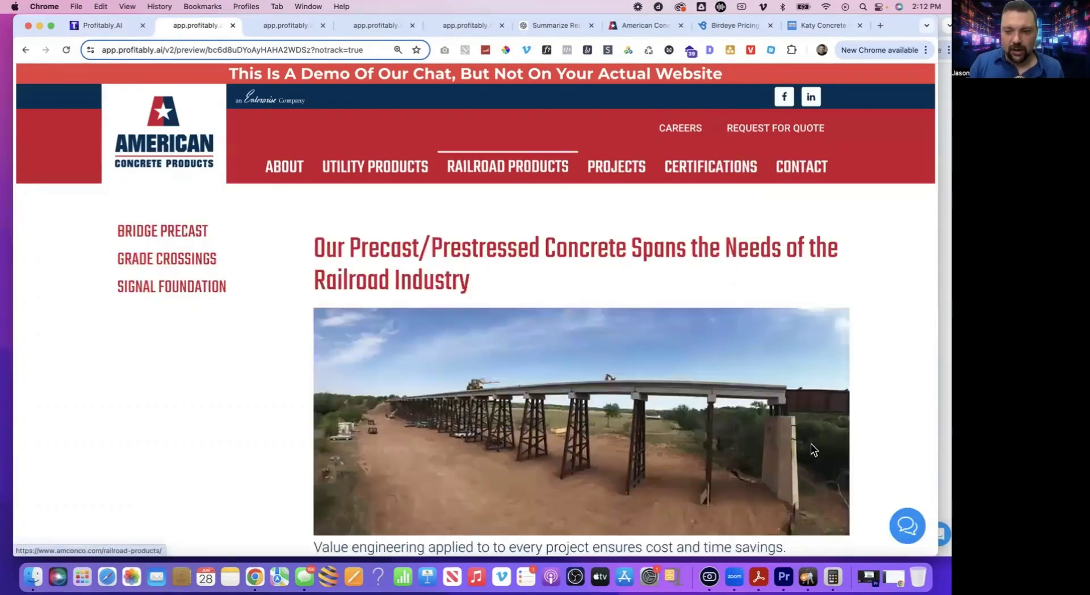
pyautogui.click(906, 527)
pyautogui.click(907, 527)
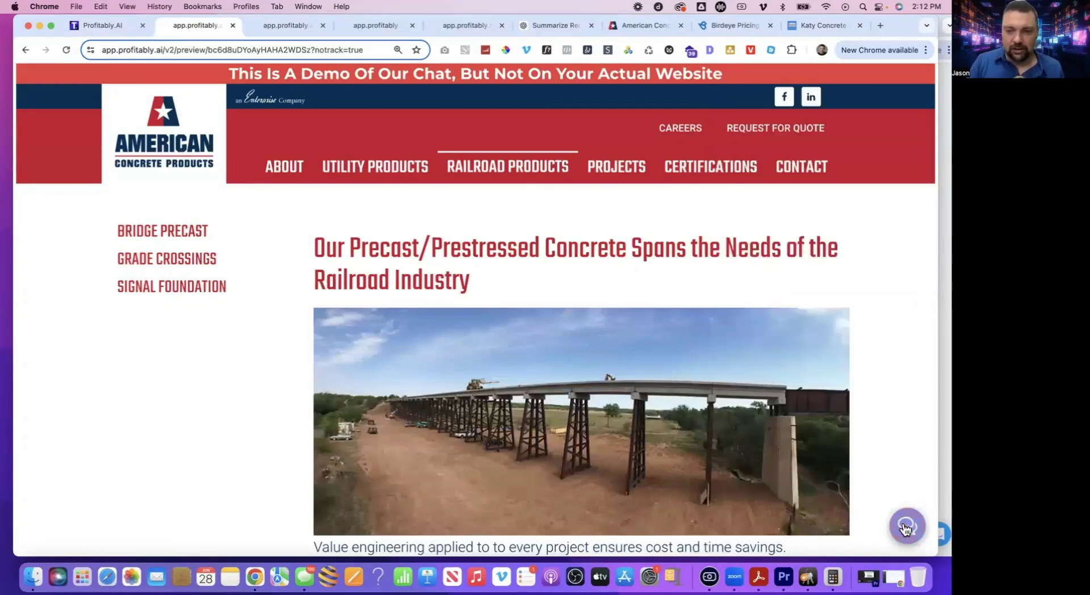
# Test the chat on the Utility Products page, review the preview, then move to Birdeye's pricing
pyautogui.click(392, 171)
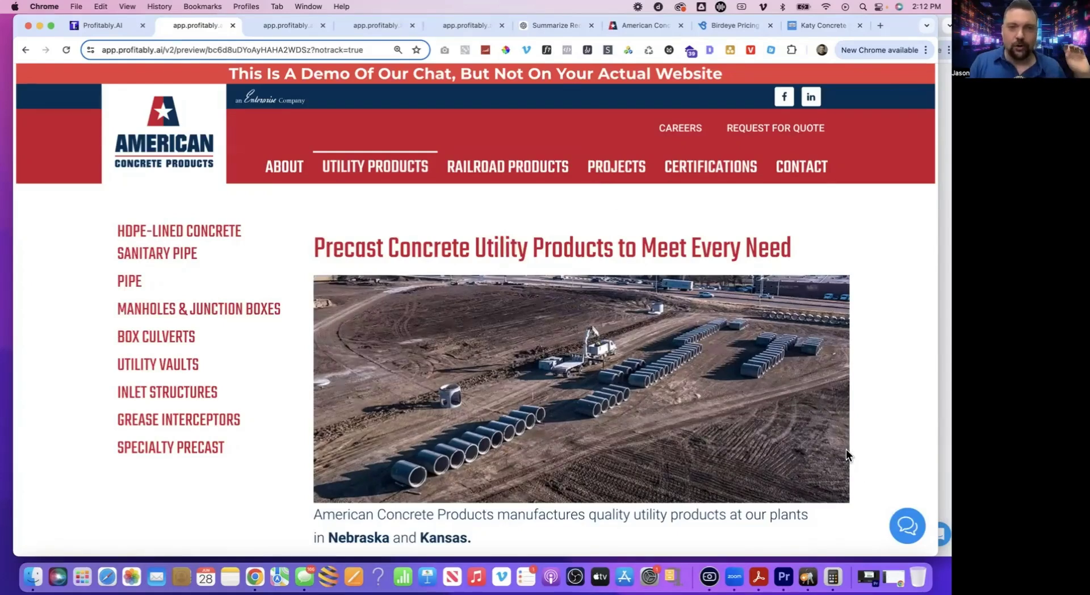
pyautogui.click(907, 526)
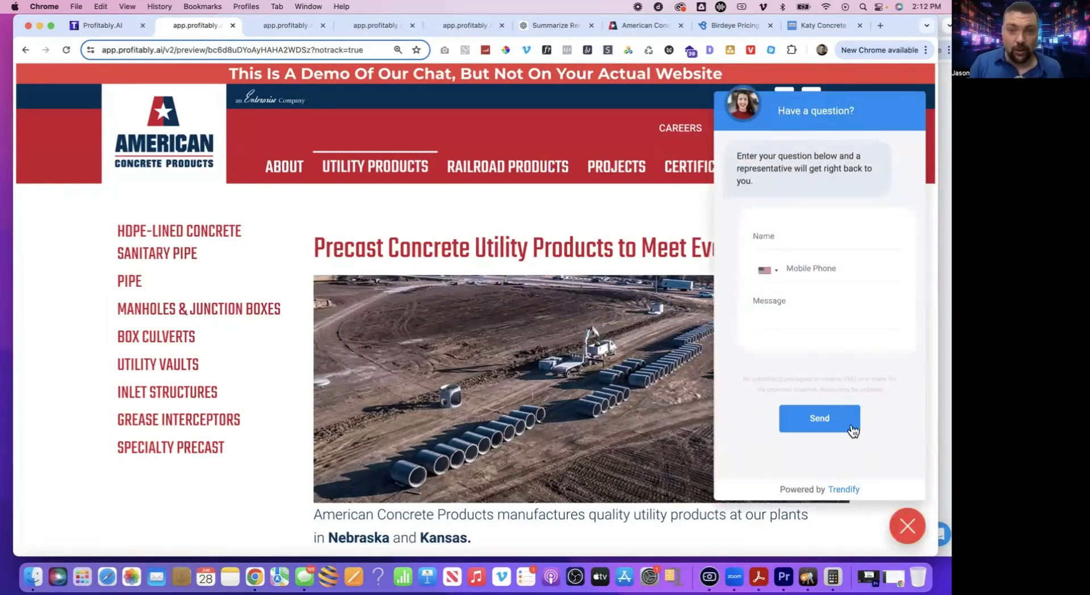
pyautogui.click(908, 525)
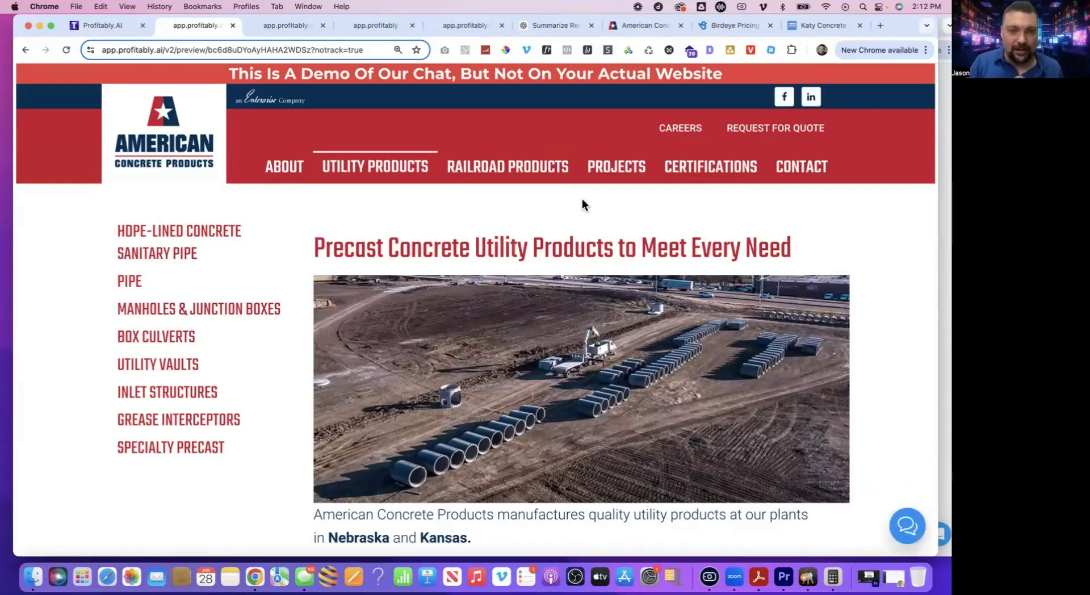
pyautogui.click(106, 25)
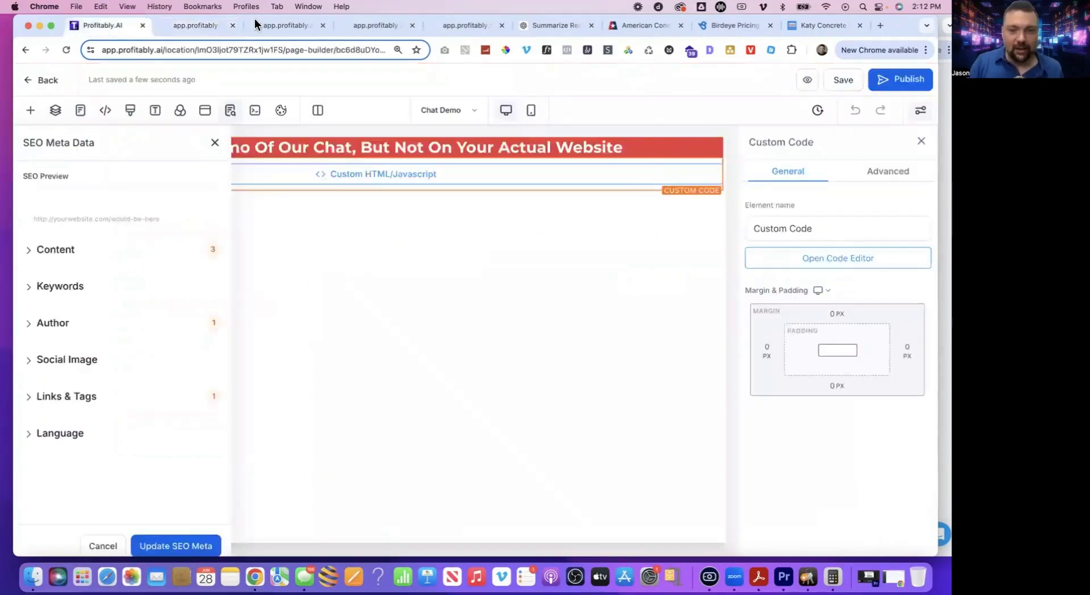
pyautogui.click(208, 27)
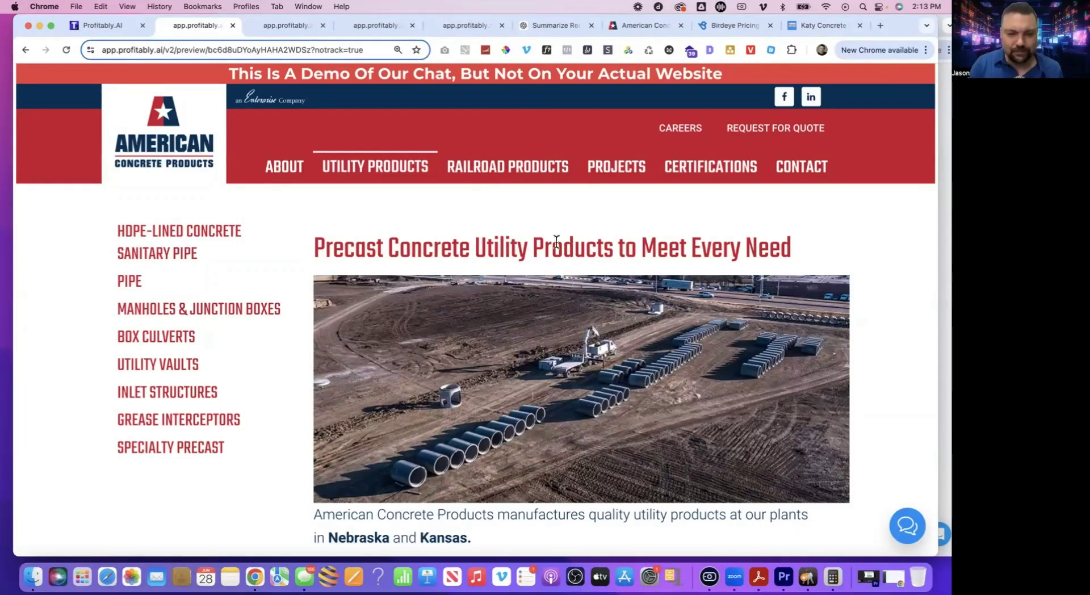
pyautogui.scroll(-1, 577, 307)
pyautogui.scroll(1, 577, 301)
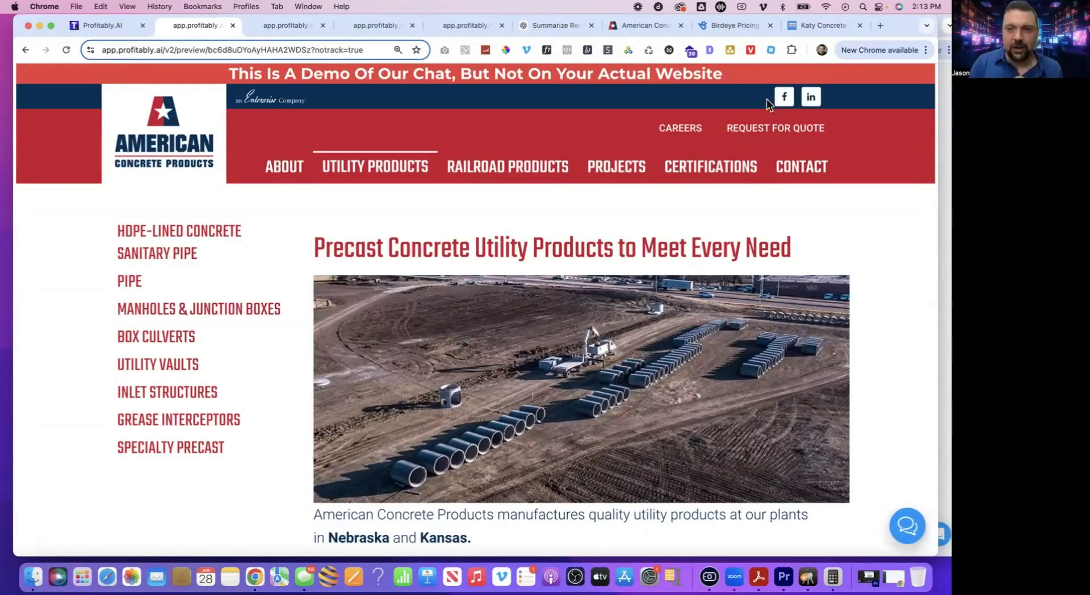
pyautogui.click(708, 27)
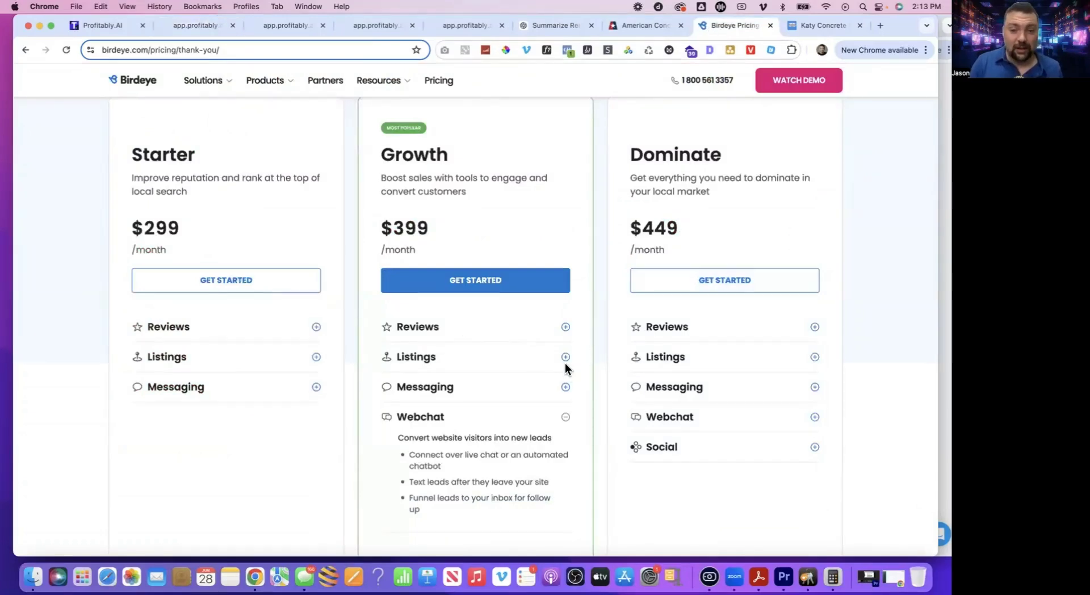
# Expand the Growth plan's Messaging details and scroll back up to the Plans & Pricing heading
pyautogui.click(566, 388)
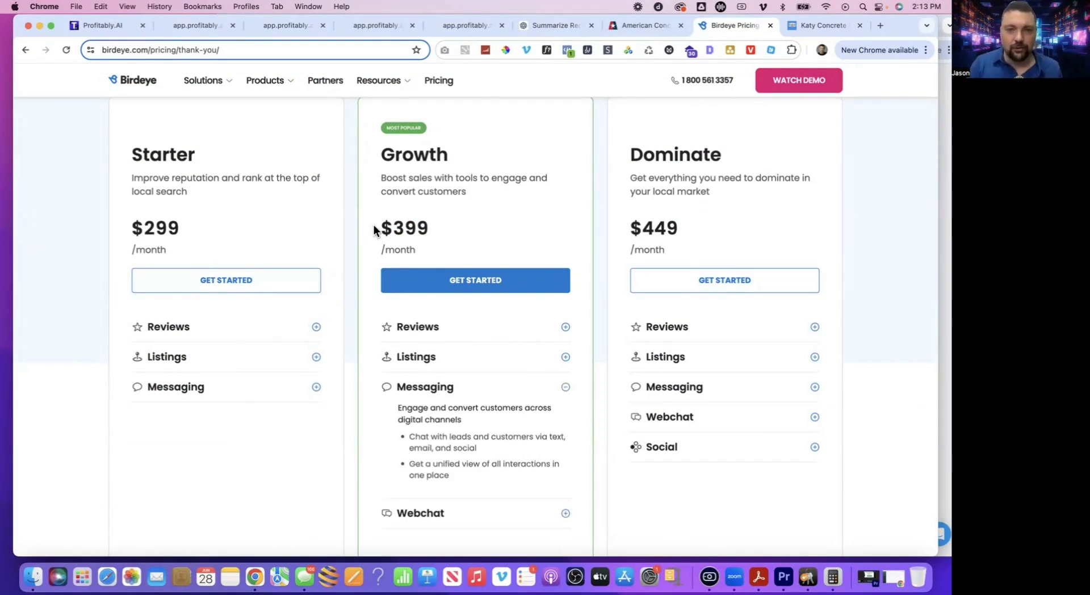
pyautogui.scroll(2, 453, 258)
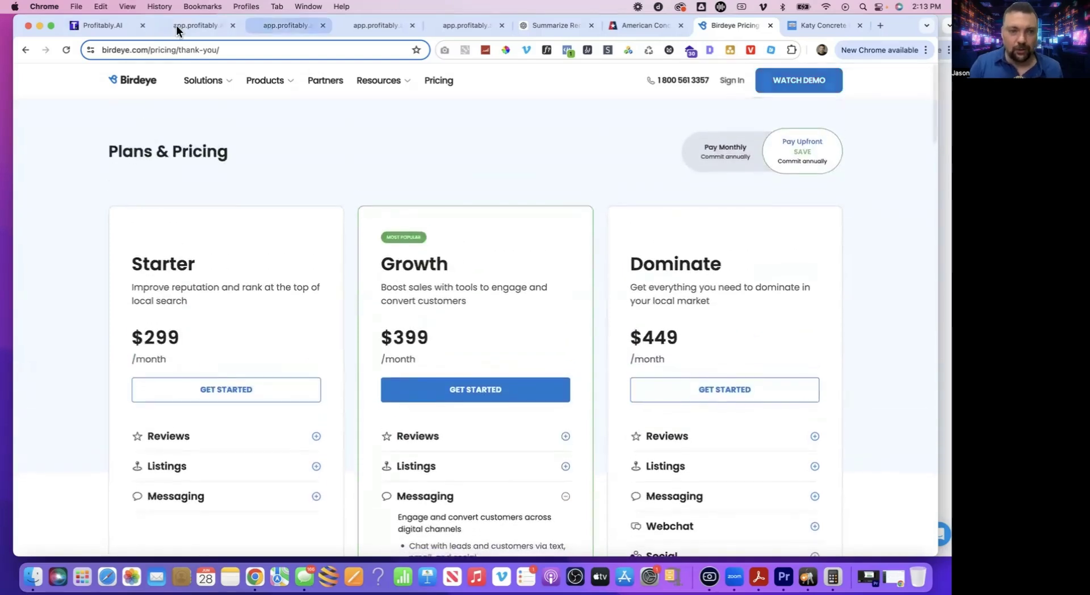
pyautogui.moveTo(203, 80)
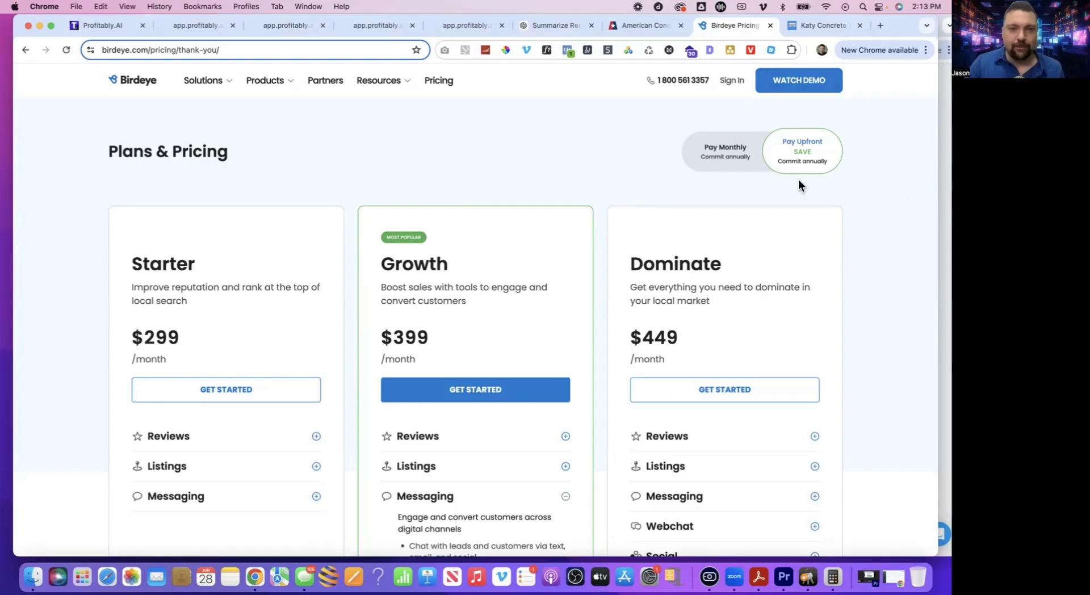
# Switch back to the Profitably preview tab showing the American Concrete site under the banner
pyautogui.click(186, 29)
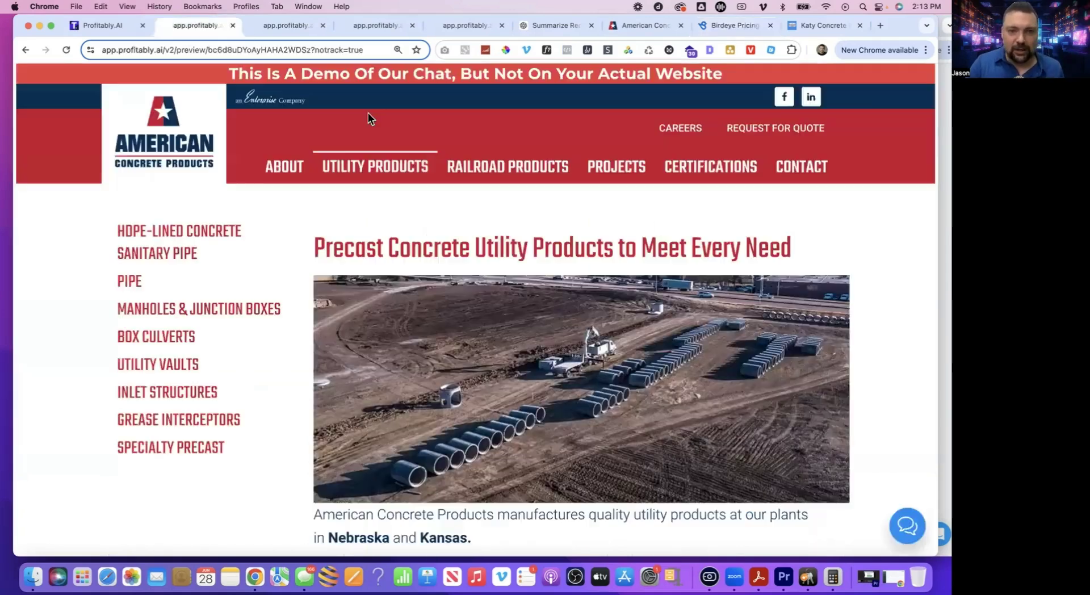